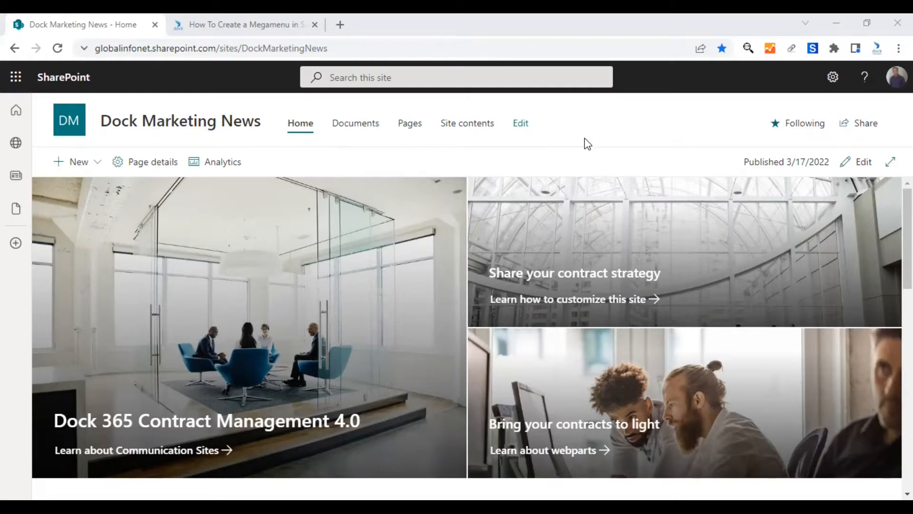
Open and cancel the site navigation editor, then browse the site's Pages library.
{"action": "left_click", "coordinate": [522, 125]}
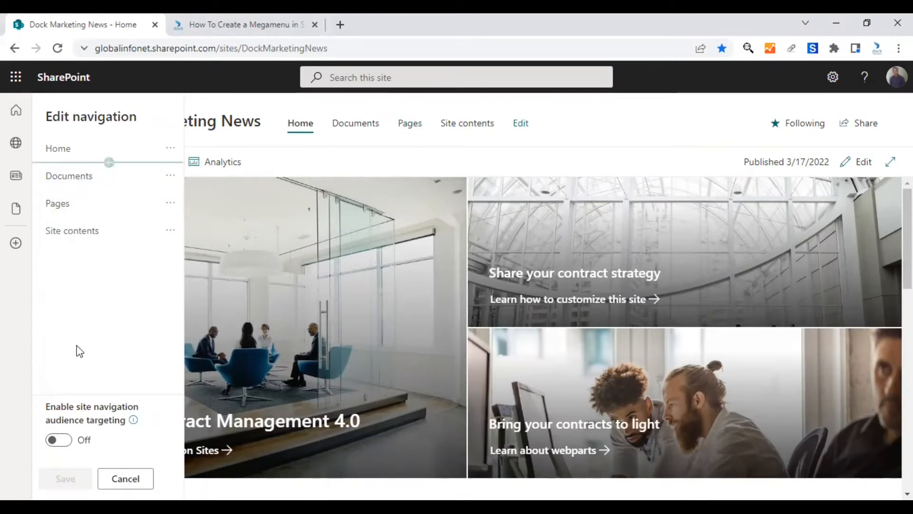
{"action": "left_click", "coordinate": [126, 478]}
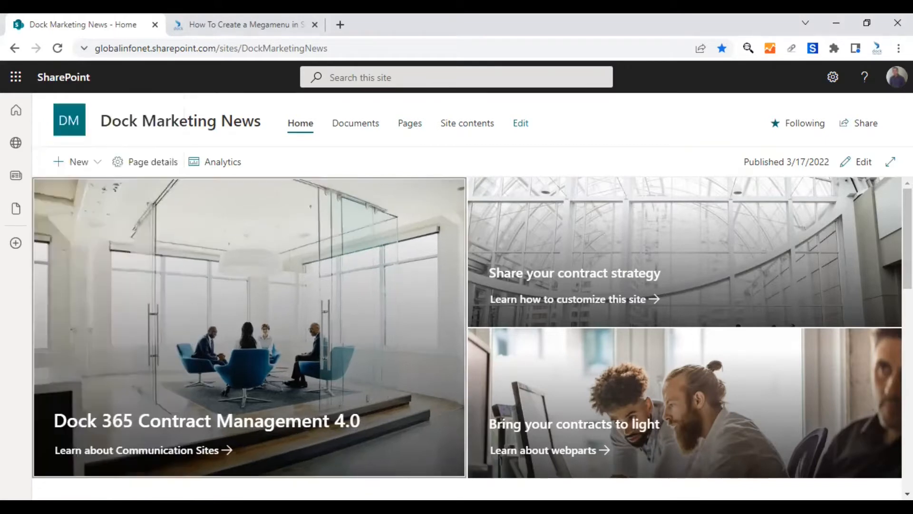
{"action": "left_click", "coordinate": [408, 125]}
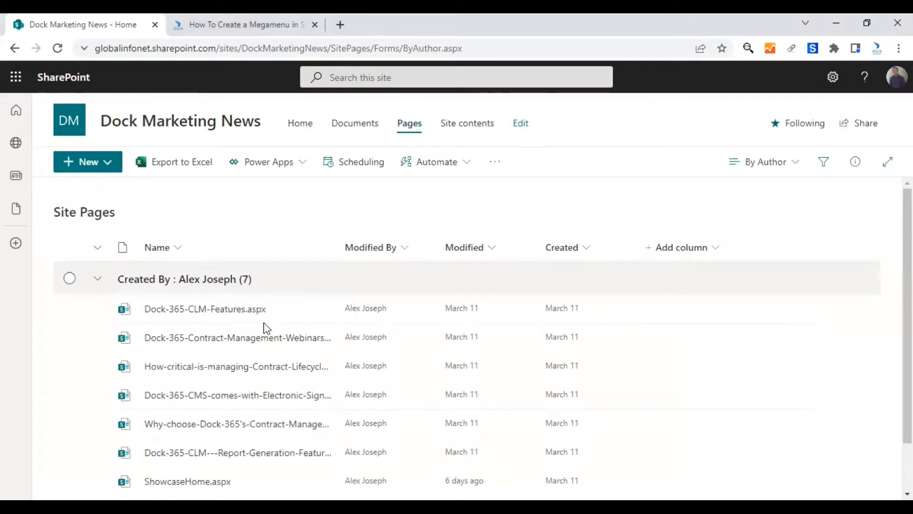
{"action": "scroll", "coordinate": [240, 295], "scroll_direction": "down", "scroll_amount": 2}
{"action": "scroll", "coordinate": [238, 367], "scroll_direction": "up", "scroll_amount": 2}
{"action": "mouse_move", "coordinate": [238, 366]}
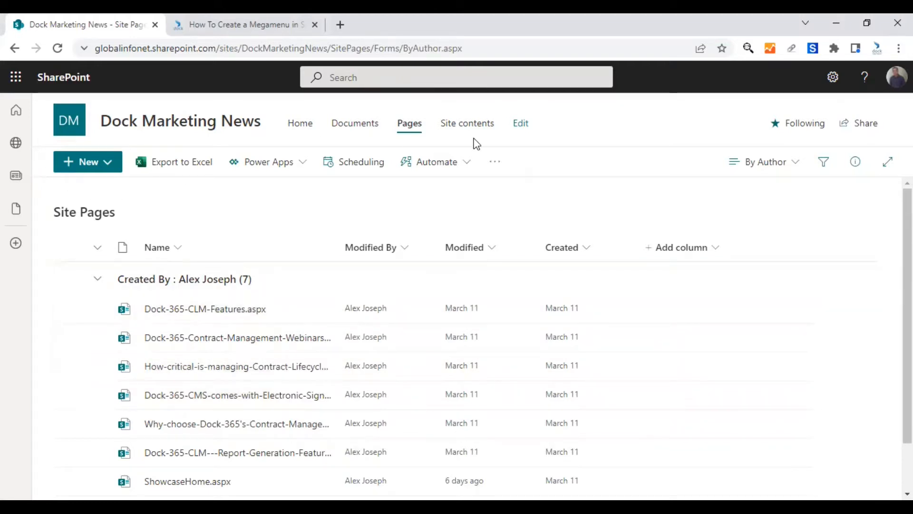
Return to Dock Marketing News from the SharePoint start page and open navigation editing.
{"action": "left_click", "coordinate": [16, 109]}
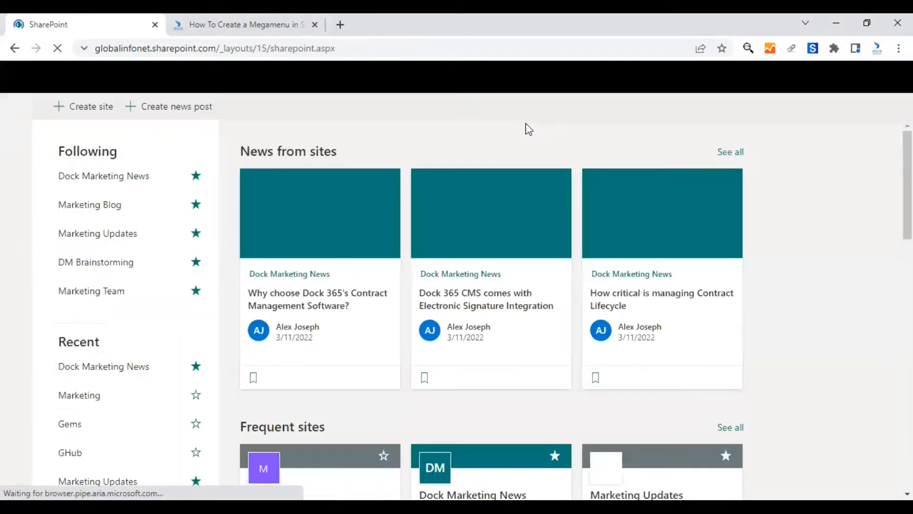
{"action": "left_click", "coordinate": [106, 178]}
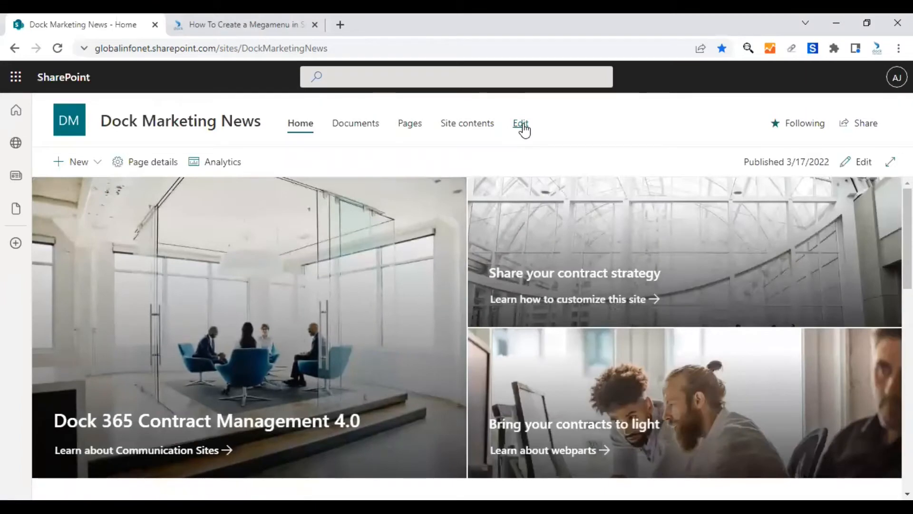
{"action": "left_click", "coordinate": [523, 128]}
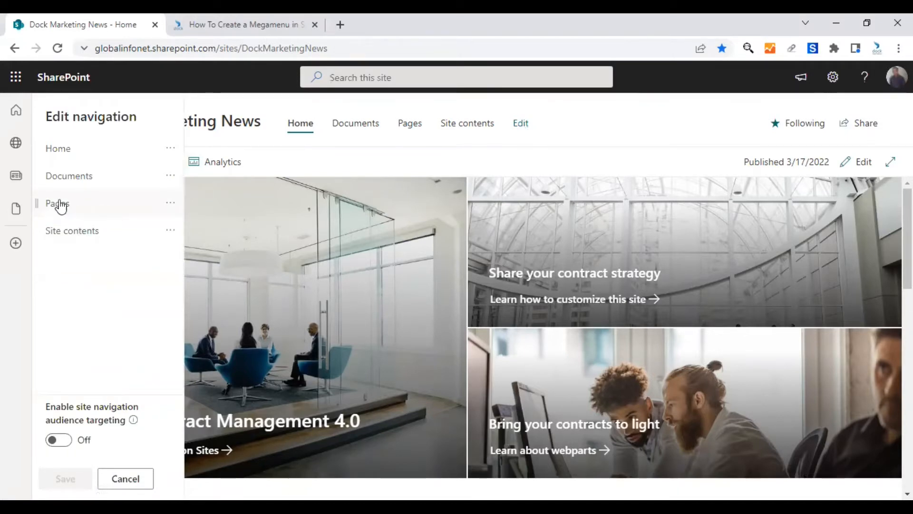
Add a Label entry with display name 'Webinar' right after Pages in the navigation.
{"action": "mouse_move", "coordinate": [81, 220]}
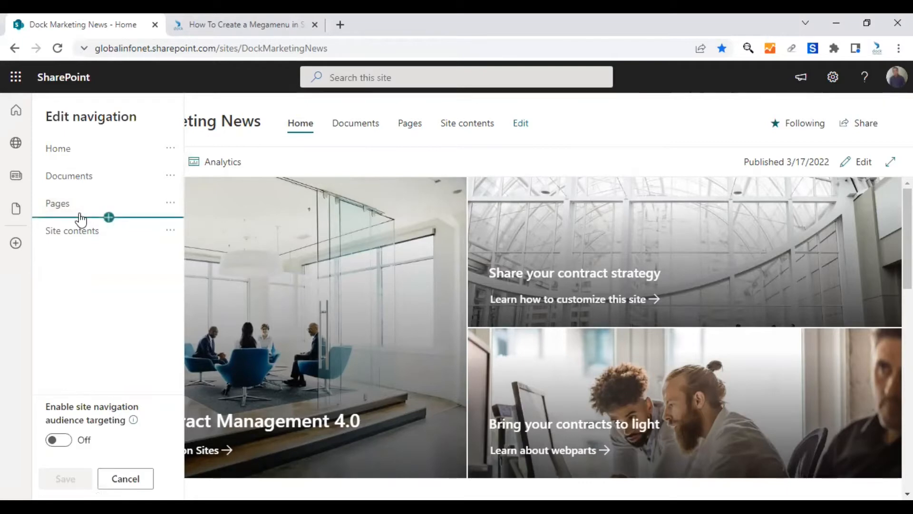
{"action": "left_click", "coordinate": [109, 218]}
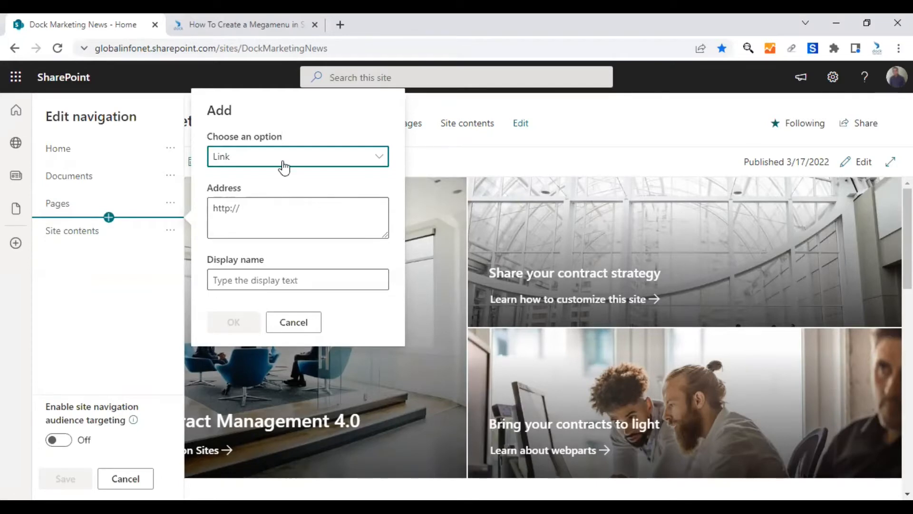
{"action": "left_click", "coordinate": [270, 152]}
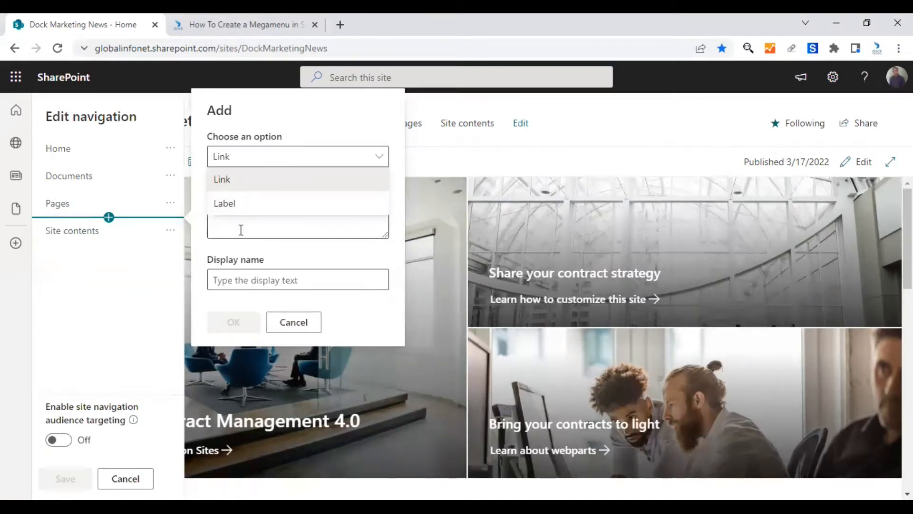
{"action": "left_click", "coordinate": [259, 157]}
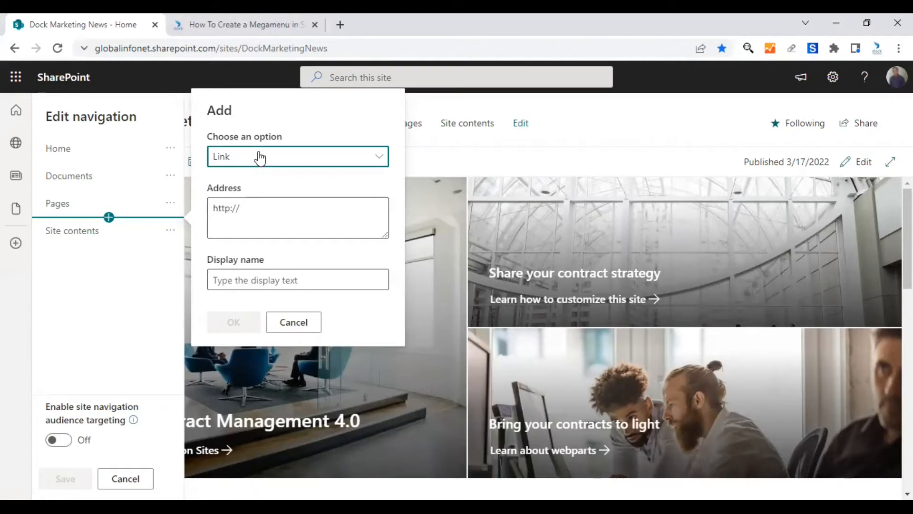
{"action": "left_click", "coordinate": [259, 159]}
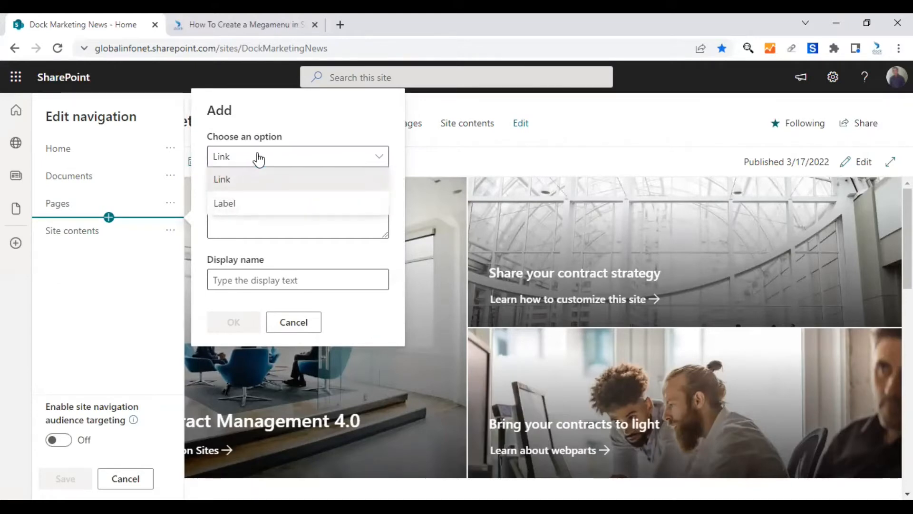
{"action": "left_click", "coordinate": [247, 204]}
{"action": "left_click", "coordinate": [274, 280]}
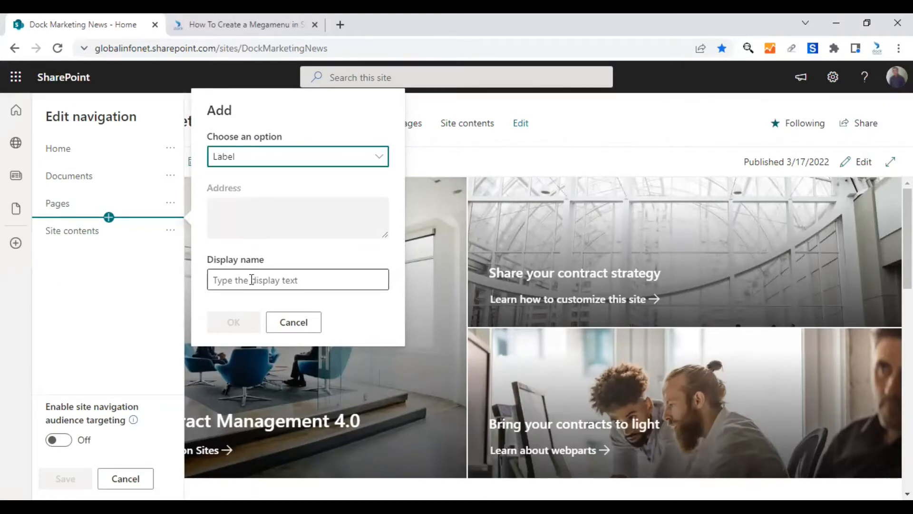
{"action": "type", "text": "W"}
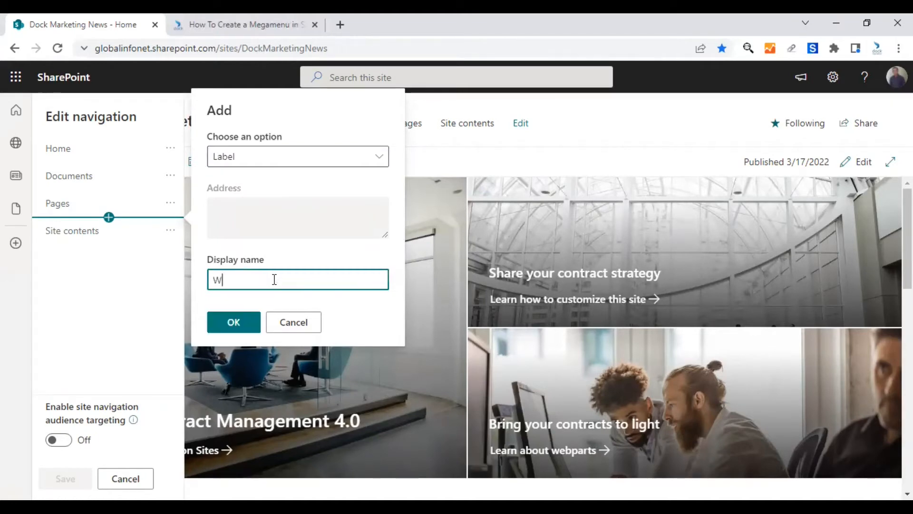
{"action": "type", "text": "ebinar"}
{"action": "left_click", "coordinate": [234, 323]}
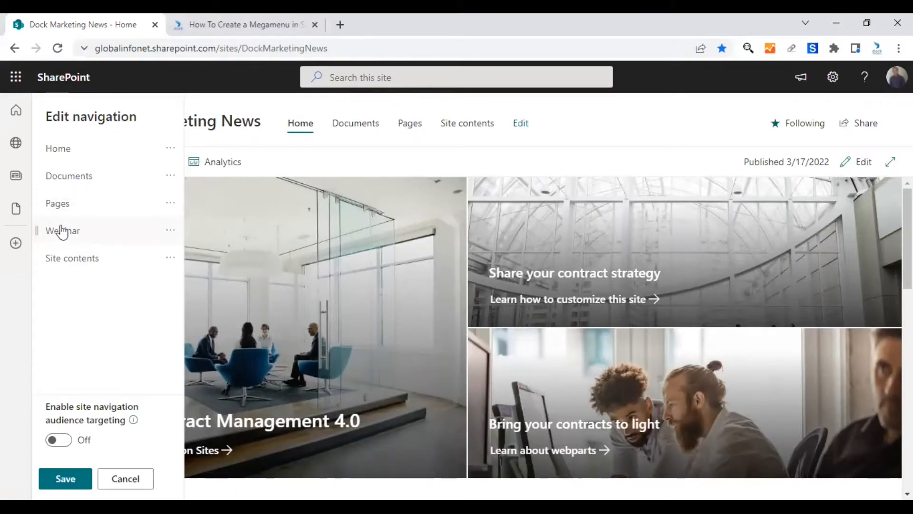
Make Webinar a sub link of Pages, then add a 'Discussions' label below it.
{"action": "left_click", "coordinate": [171, 236]}
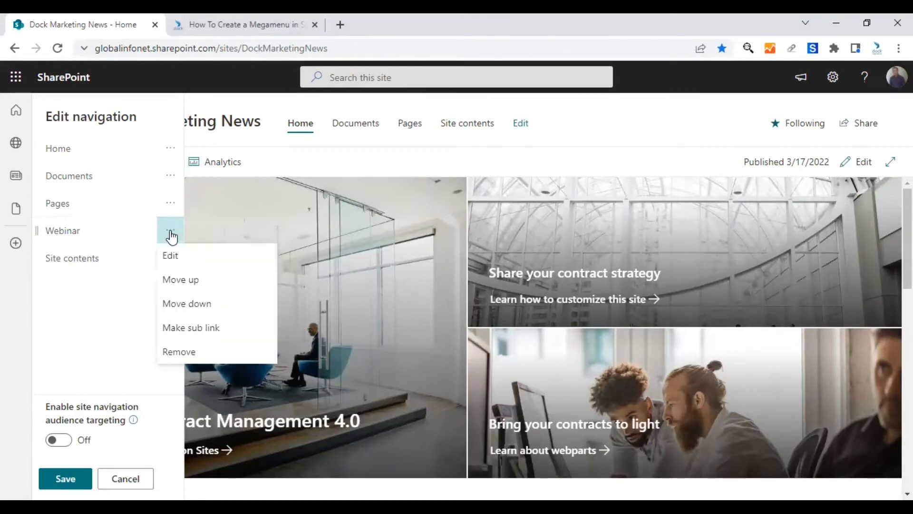
{"action": "left_click", "coordinate": [193, 330]}
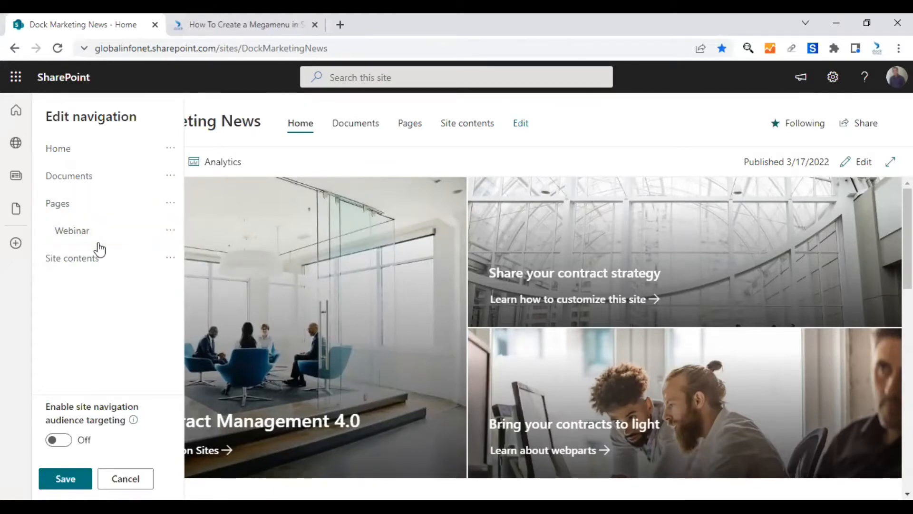
{"action": "mouse_move", "coordinate": [109, 255]}
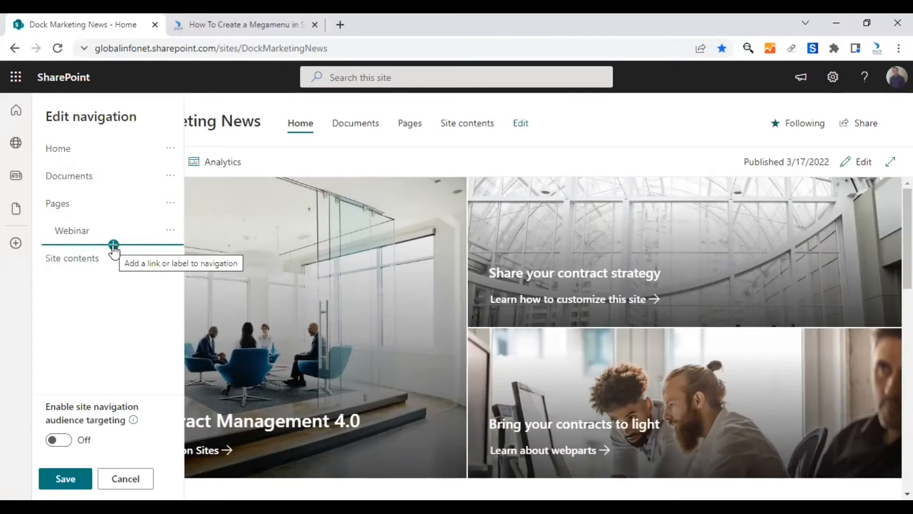
{"action": "left_click", "coordinate": [113, 244]}
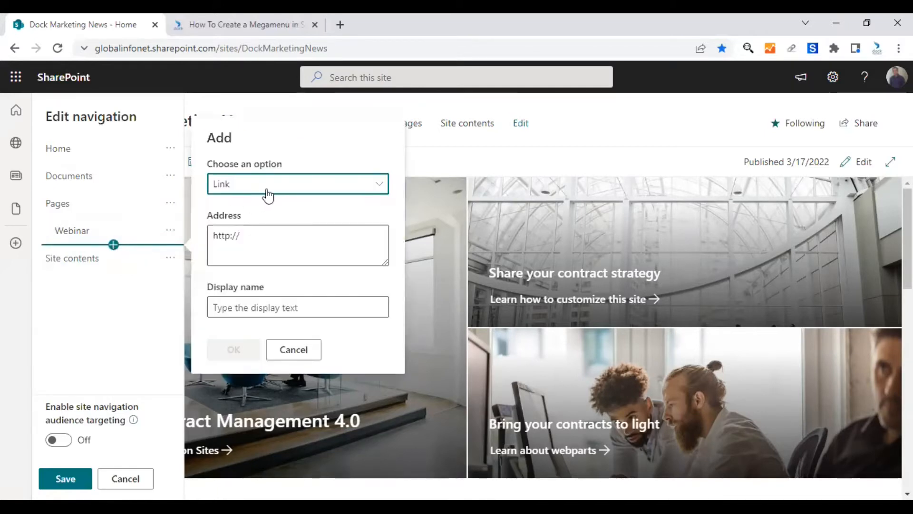
{"action": "left_click", "coordinate": [302, 185]}
{"action": "left_click", "coordinate": [260, 233]}
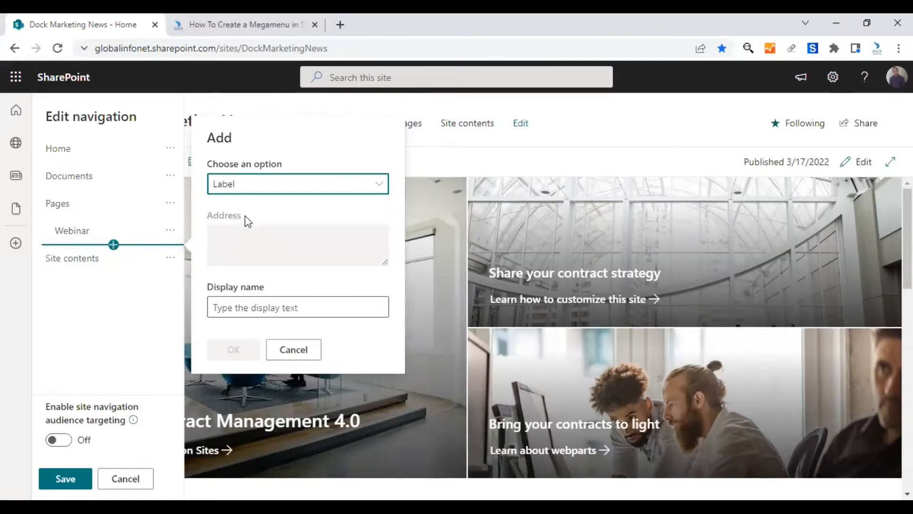
{"action": "left_click", "coordinate": [267, 308]}
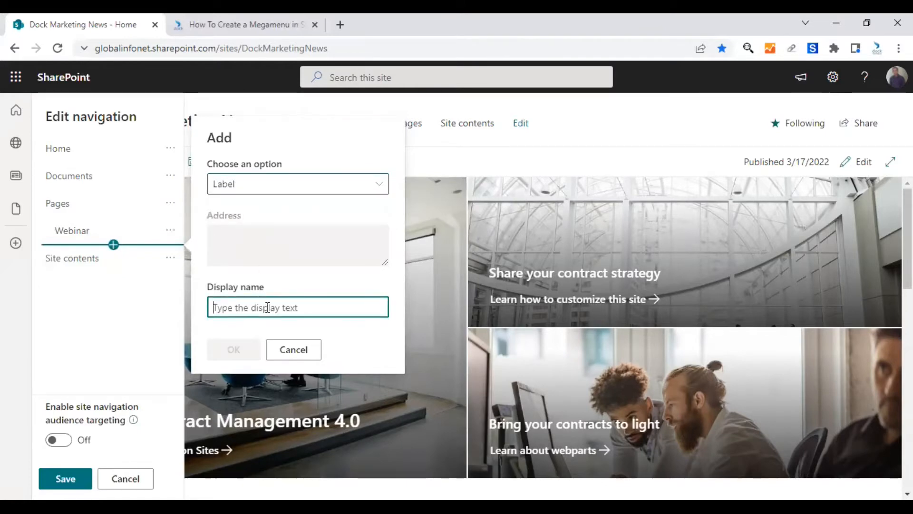
{"action": "type", "text": "Discussio"}
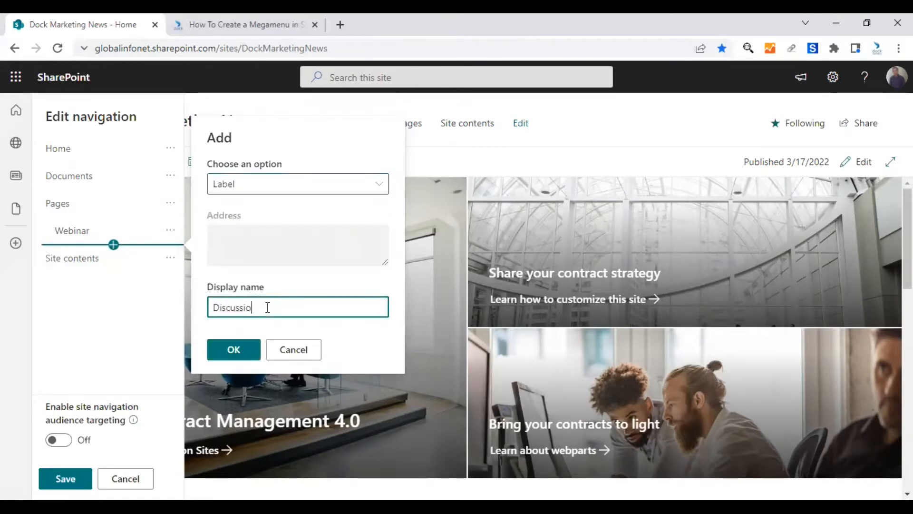
{"action": "type", "text": "ns"}
{"action": "left_click", "coordinate": [232, 349]}
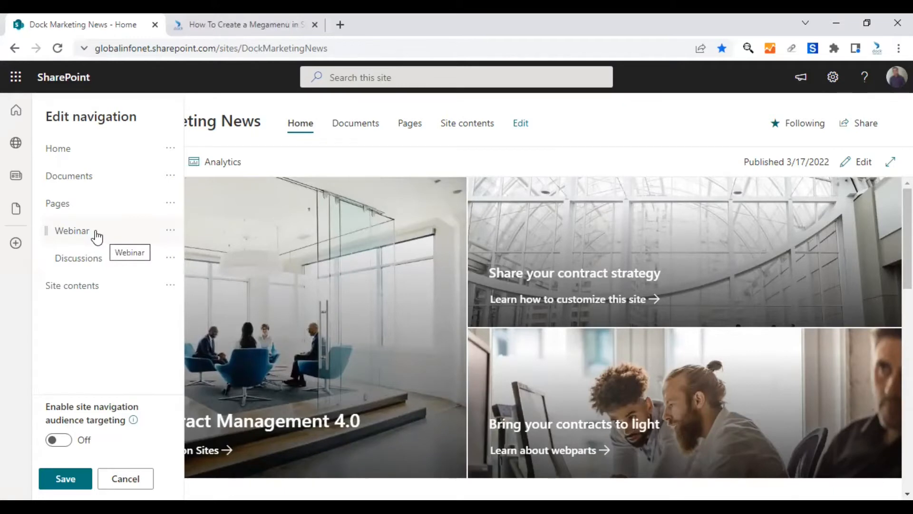
Save the navigation and check that the Pages menu lists Webinar and Discussions.
{"action": "left_click", "coordinate": [66, 478]}
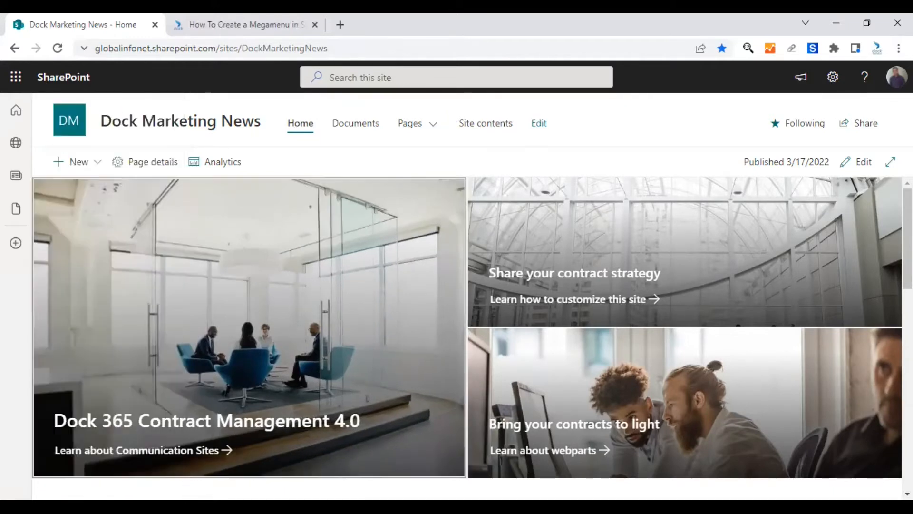
{"action": "left_click", "coordinate": [433, 126]}
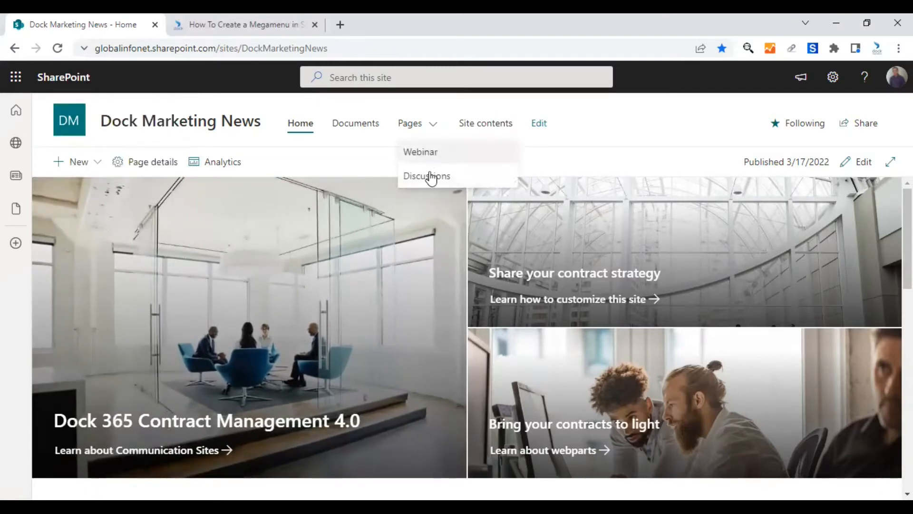
{"action": "left_click", "coordinate": [429, 153]}
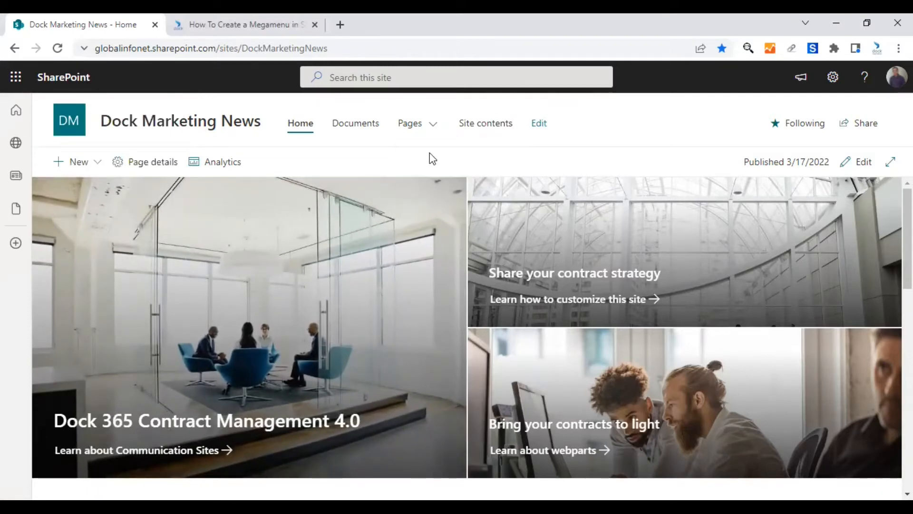
{"action": "left_click", "coordinate": [420, 126]}
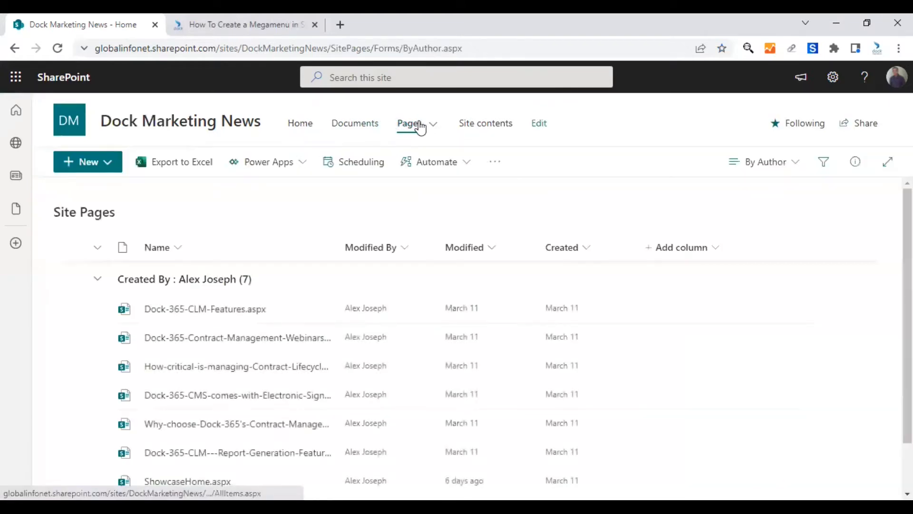
{"action": "left_click", "coordinate": [430, 127]}
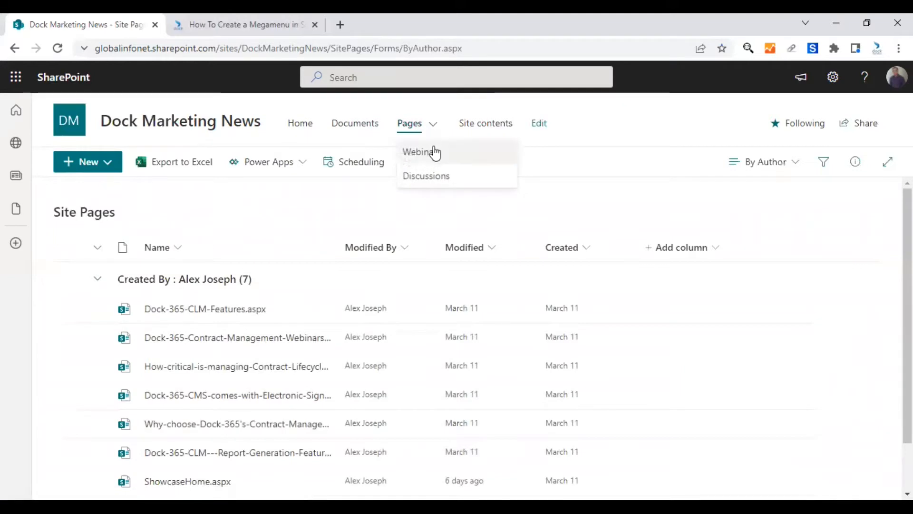
Return to Dock Marketing News via the SharePoint start page and reopen navigation editing.
{"action": "left_click", "coordinate": [17, 113]}
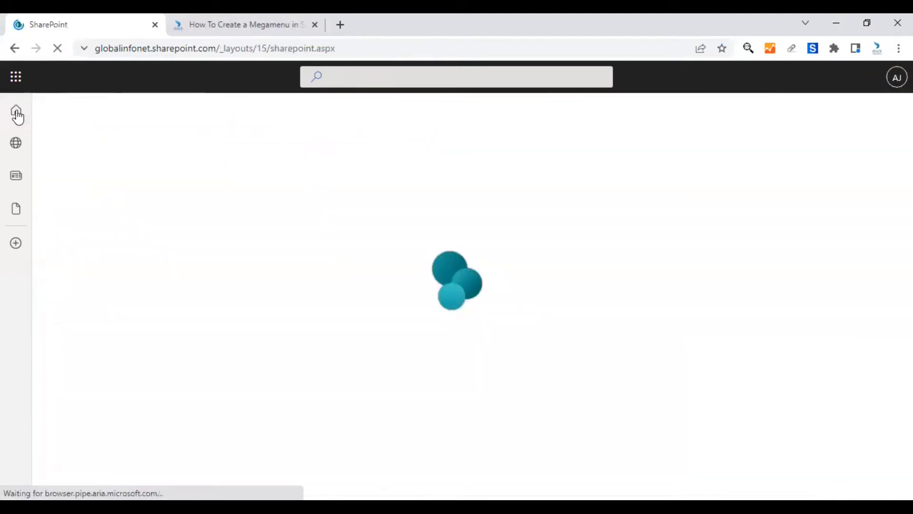
{"action": "left_click", "coordinate": [120, 176]}
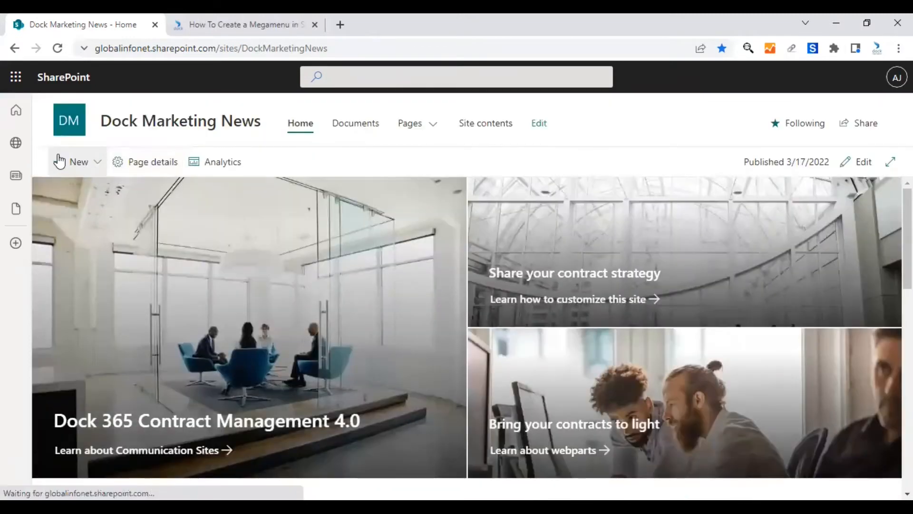
{"action": "left_click", "coordinate": [539, 125]}
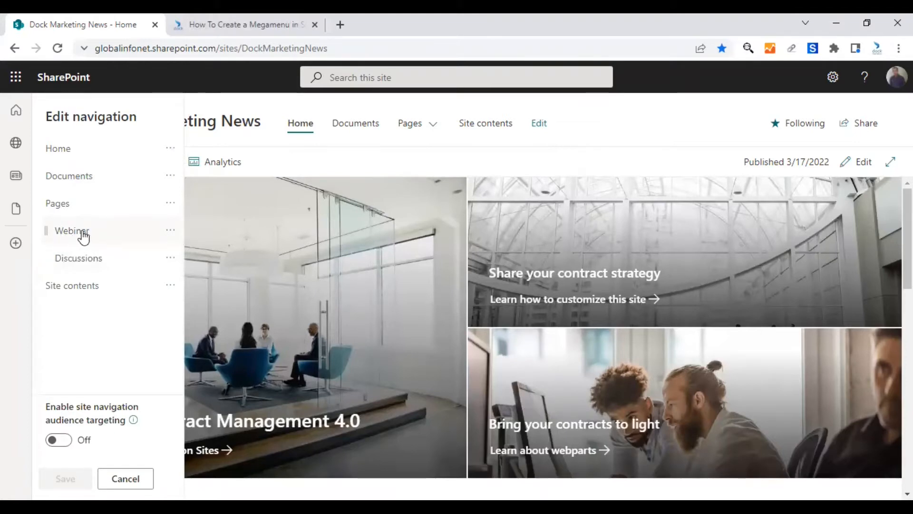
Insert a link between Webinar and Discussions with the pasted page URL, named 'CLM Features'.
{"action": "left_click", "coordinate": [114, 246]}
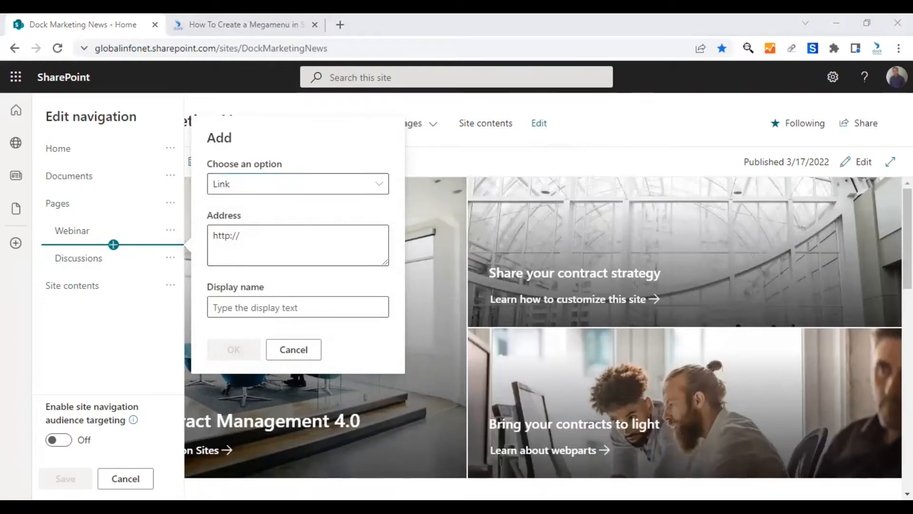
{"action": "left_click", "coordinate": [270, 239]}
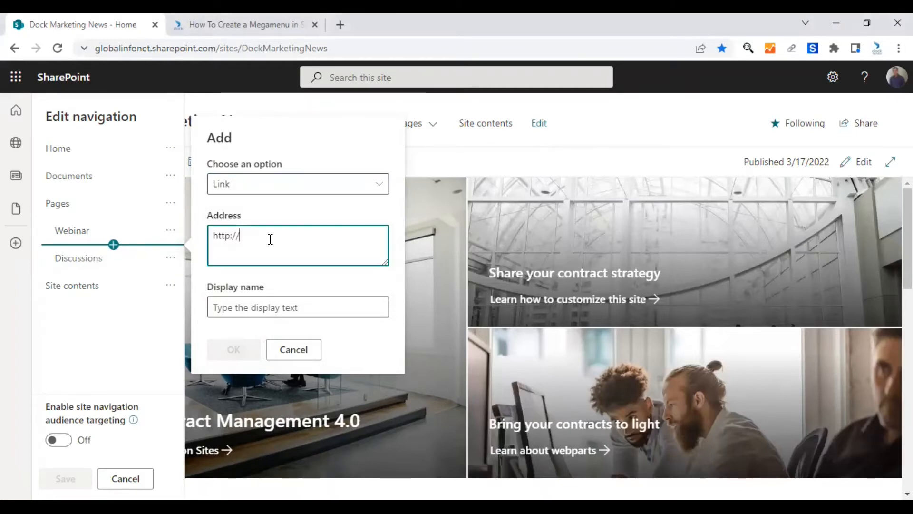
{"action": "left_click_drag", "start_coordinate": [270, 239], "coordinate": [186, 233]}
{"action": "key", "text": "ctrl+a"}
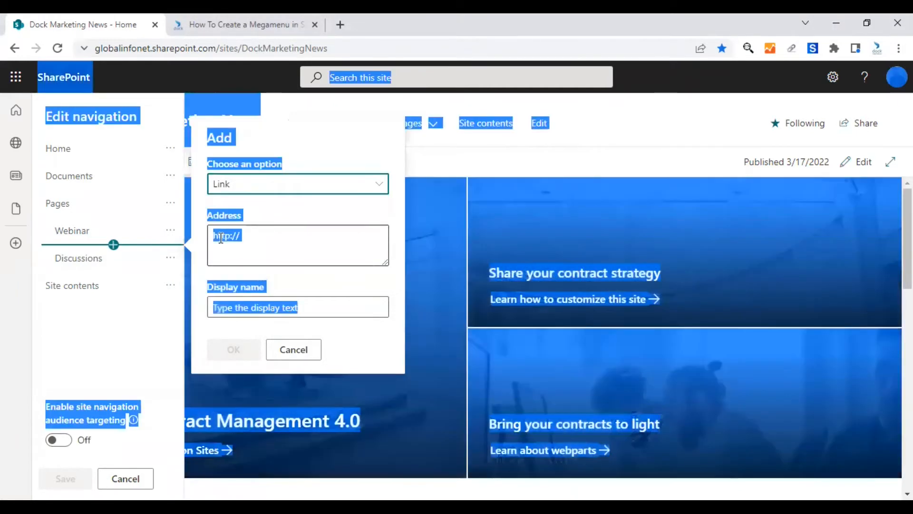
{"action": "left_click", "coordinate": [250, 234]}
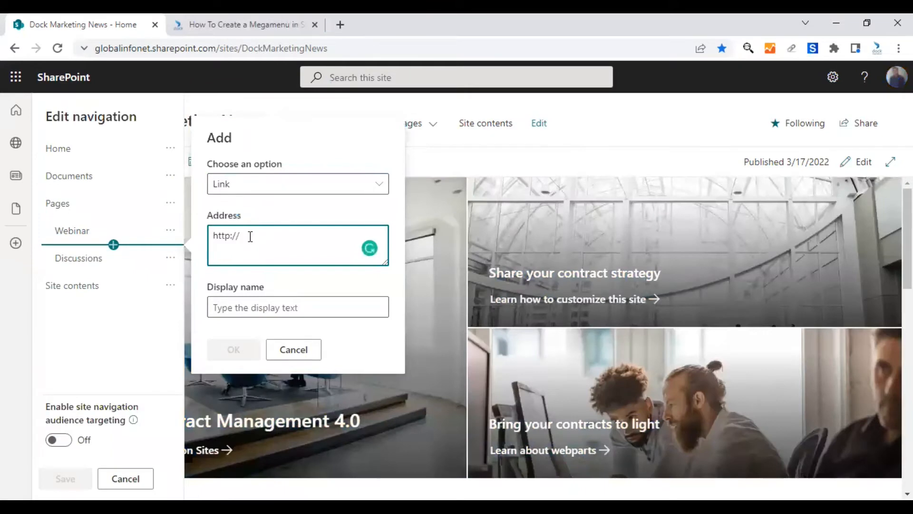
{"action": "key", "text": "ctrl+a"}
{"action": "type", "text": "https://globalinfonet.sharepoint.com/:u:/s/DockMarketingNews/EWpBMCwCQbdMuCa6_a0eAHkBKnC-abHuMkDPmq12_s0gow?e=yhMkYC"}
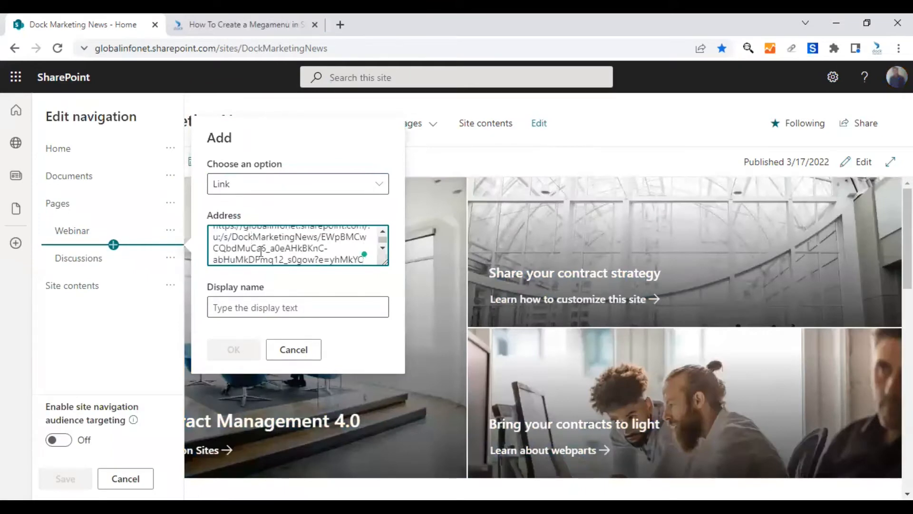
{"action": "left_click", "coordinate": [271, 312]}
{"action": "type", "text": "CLM "}
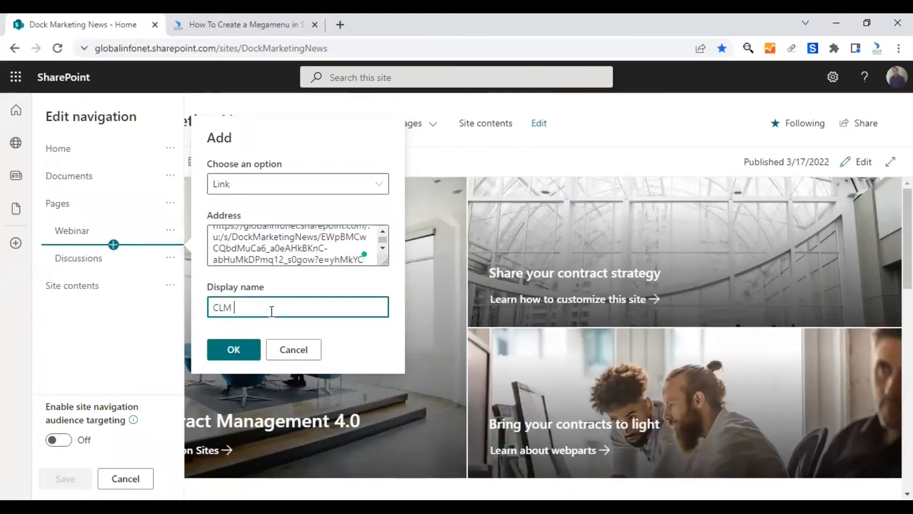
{"action": "type", "text": "Features"}
{"action": "left_click", "coordinate": [221, 363]}
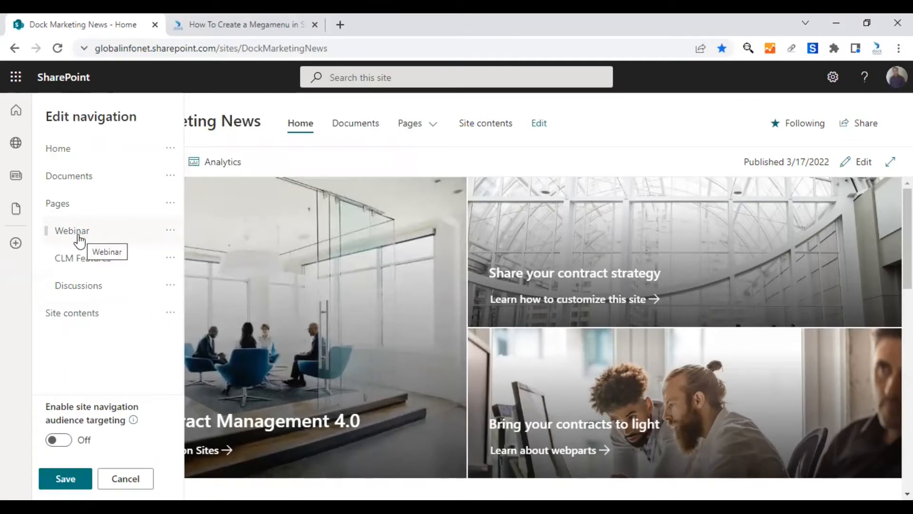
Nest CLM Features as a sub link under Webinar.
{"action": "left_click", "coordinate": [171, 260]}
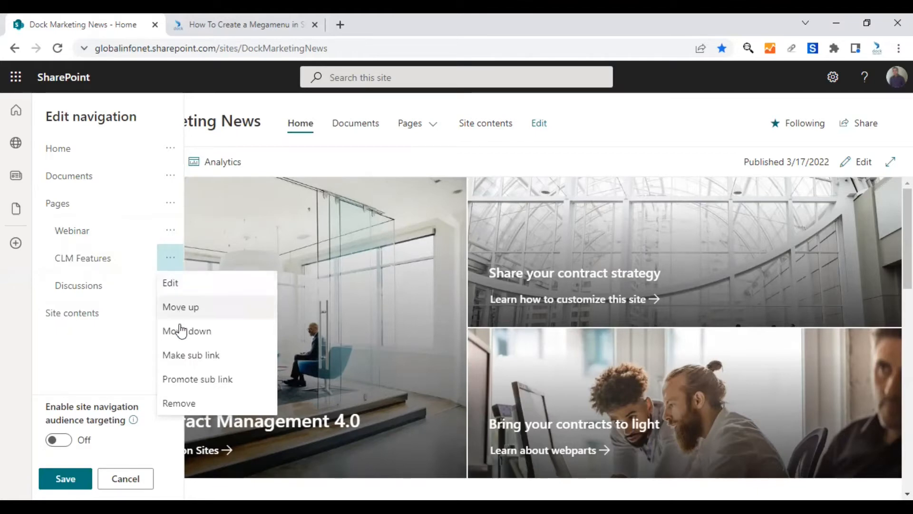
{"action": "left_click", "coordinate": [194, 362]}
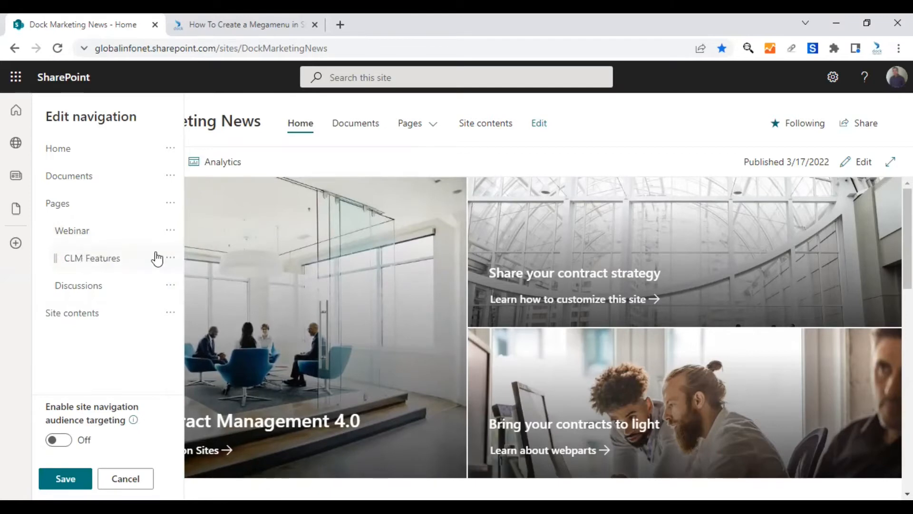
{"action": "left_click", "coordinate": [118, 273]}
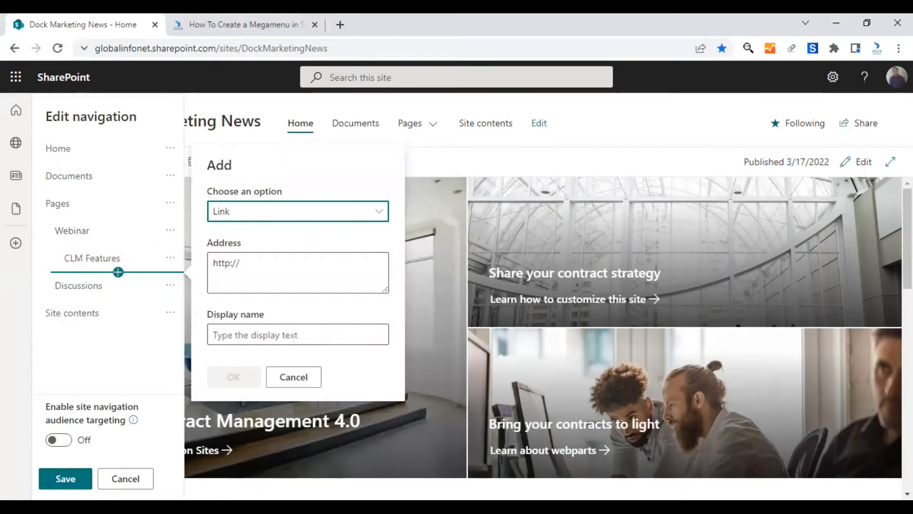
Fill the new link with the pasted page URL and display name 'CMS Webinar'.
{"action": "key", "text": "alt+Tab"}
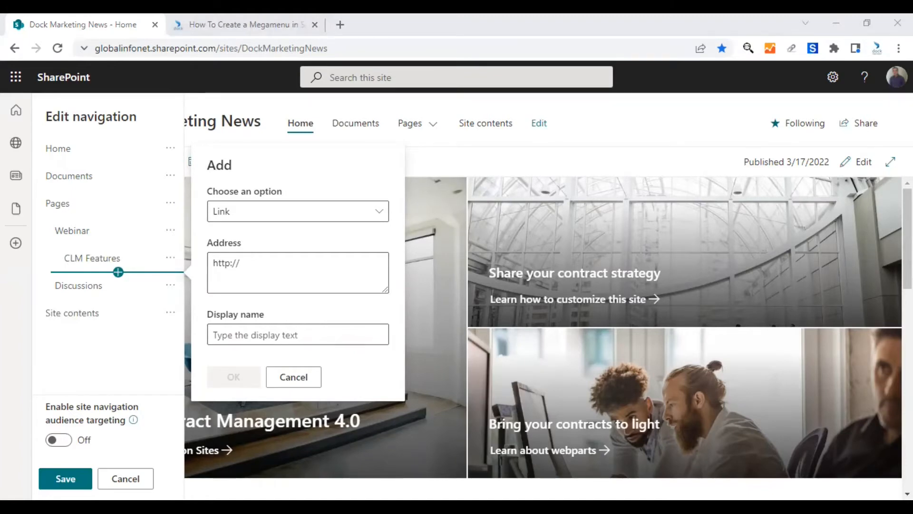
{"action": "left_click", "coordinate": [255, 262]}
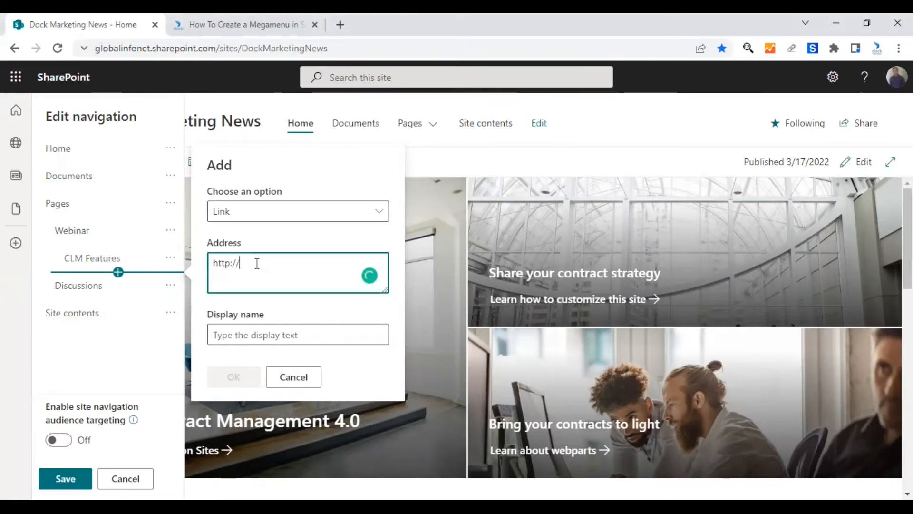
{"action": "key", "text": "BackSpace"}
{"action": "type", "text": "https://globalinfonet.sharepoint.com/:u:/s/DockMarketingNews/EYndILRWsJJAicK05H7G0HwBGiDABy1ZQ1F6ookIT0EfVg?e=QOhbim"}
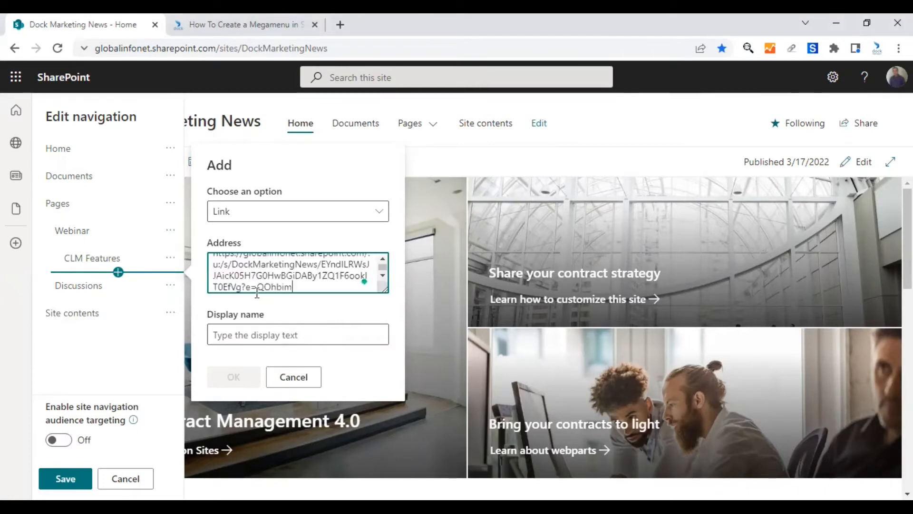
{"action": "left_click", "coordinate": [257, 335]}
{"action": "type", "text": "C"}
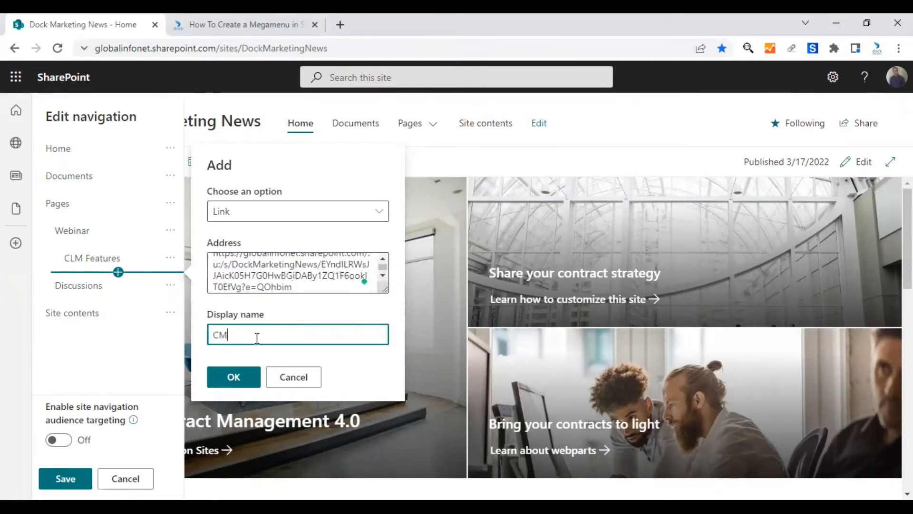
{"action": "type", "text": "MS Webinar"}
{"action": "left_click", "coordinate": [228, 378]}
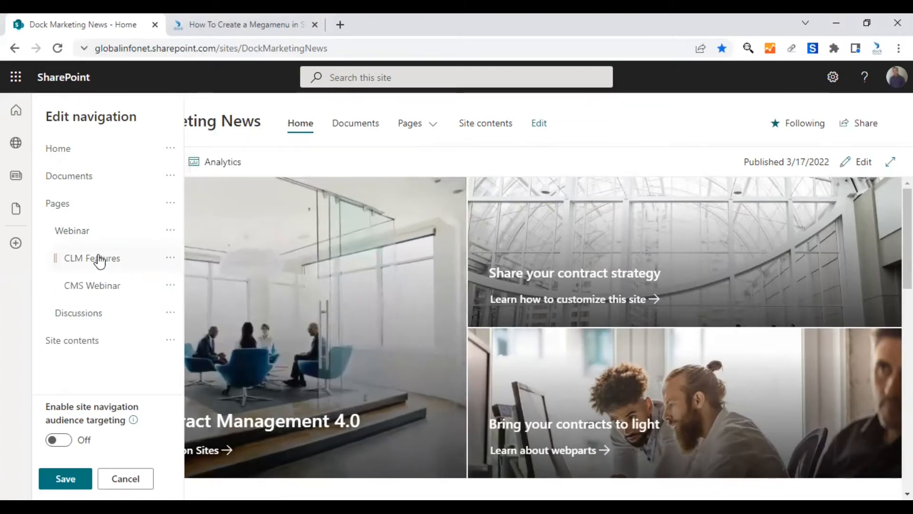
Add a second 'CLM Features' link below CMS Webinar using the pasted page URL.
{"action": "left_click", "coordinate": [117, 300]}
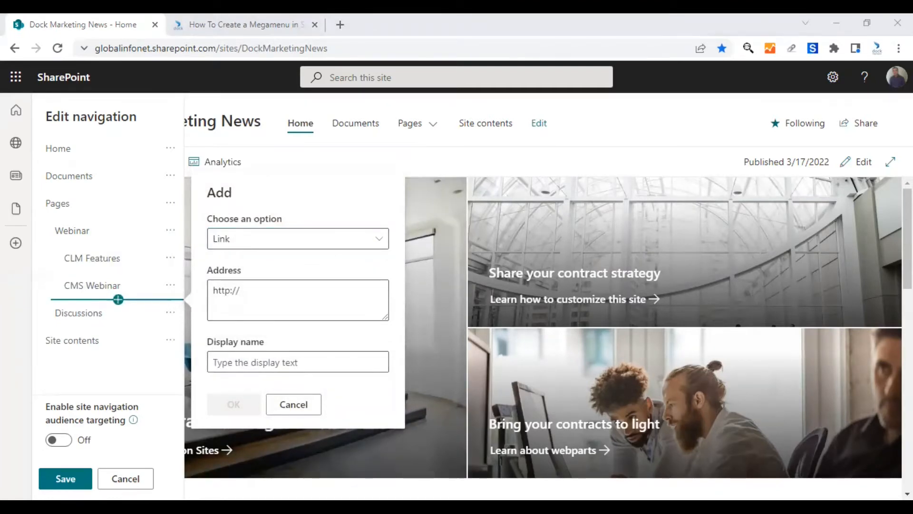
{"action": "left_click", "coordinate": [265, 289]}
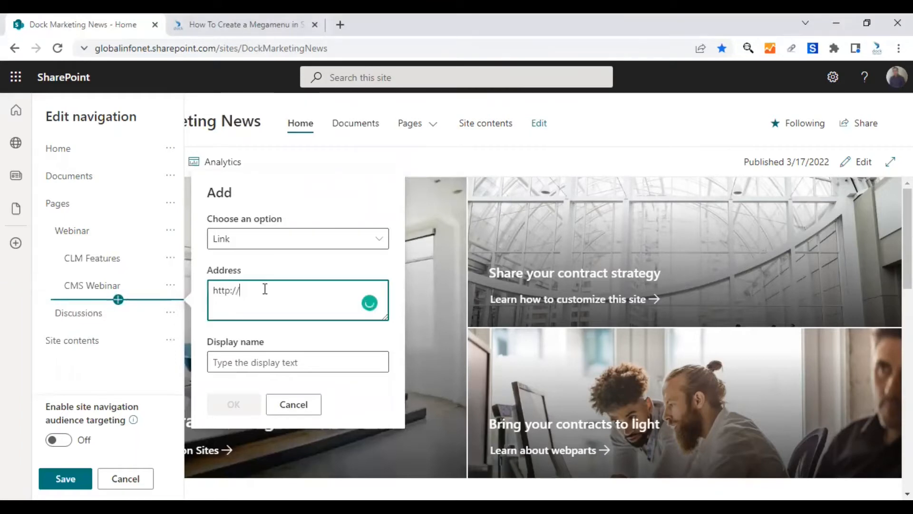
{"action": "key", "text": "ctrl+a"}
{"action": "key", "text": "BackSpace"}
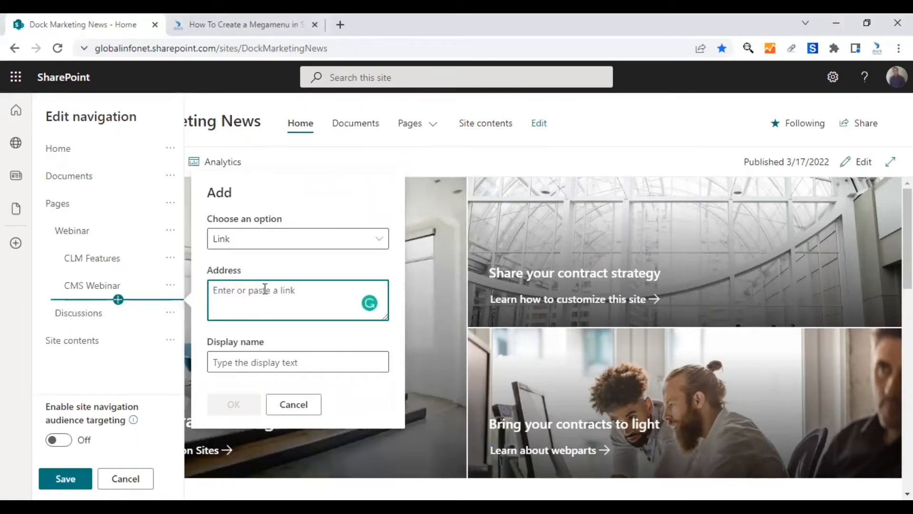
{"action": "type", "text": "https://globalinfonet.sharepoint.com/:u:/s/DockMarketingNews/ESZF7d_TqK9Jl8wrKNnx5HcBriOCUAp5O19k2lfPL4jhtQ?e=Ic0Rxd"}
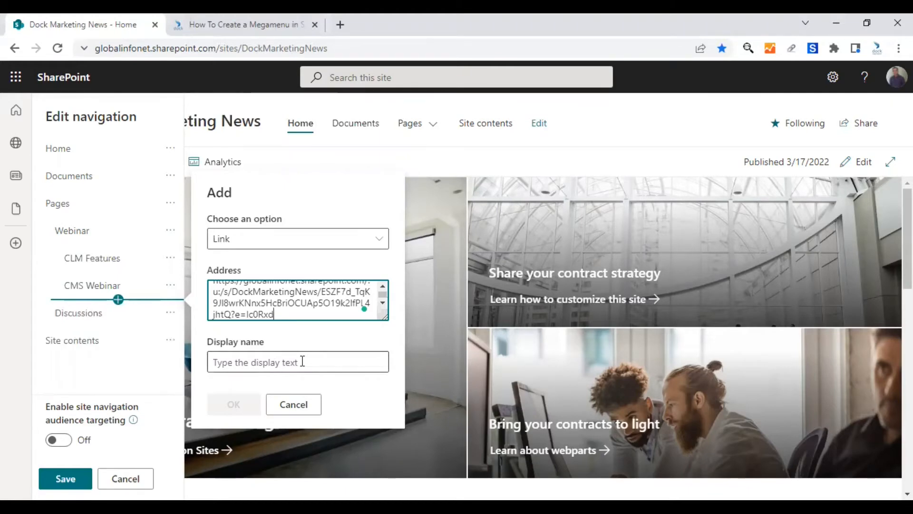
{"action": "key", "text": "alt+Tab"}
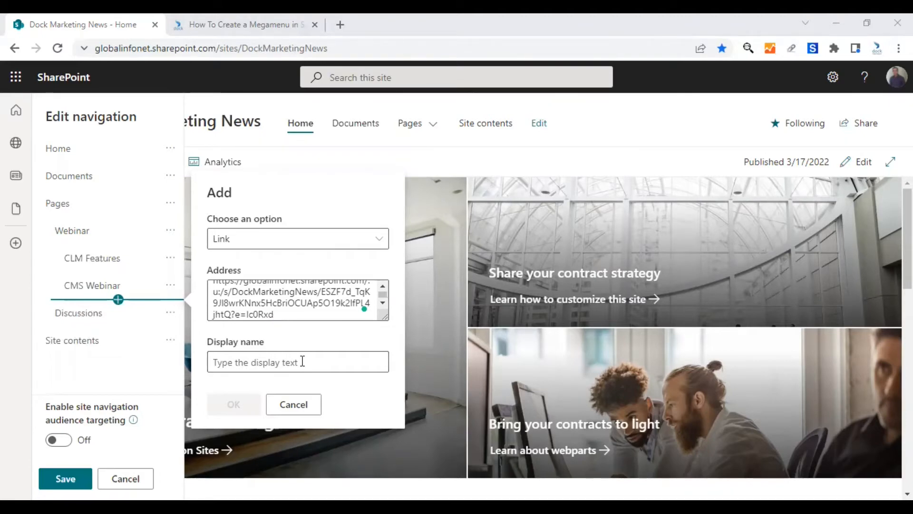
{"action": "left_click", "coordinate": [319, 362]}
{"action": "type", "text": "CL"}
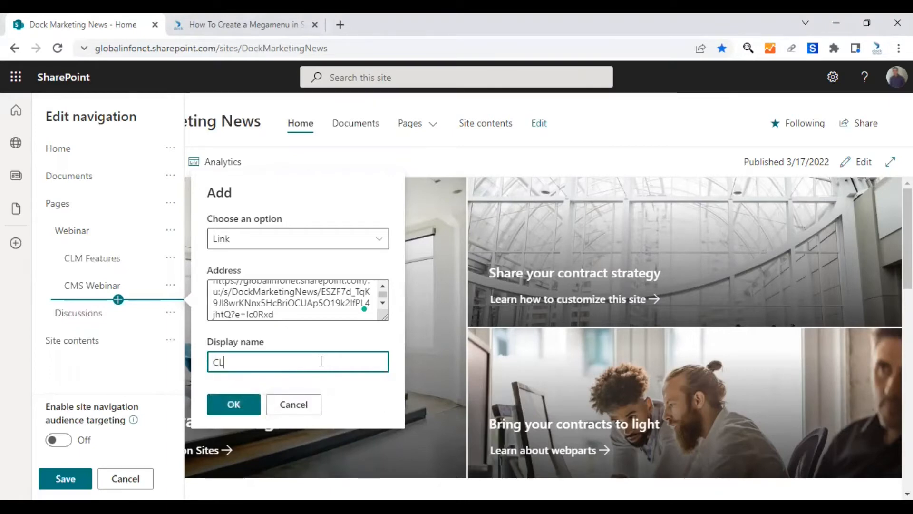
{"action": "type", "text": "M F"}
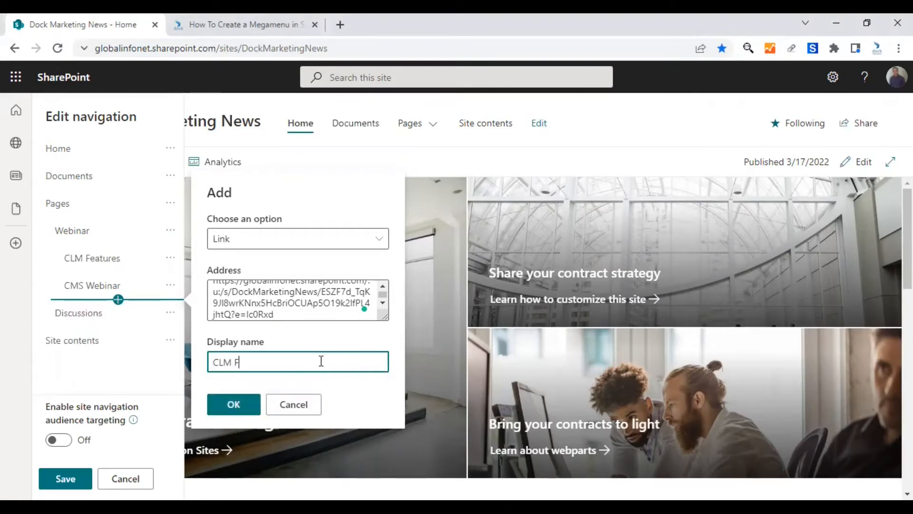
{"action": "type", "text": "eatures"}
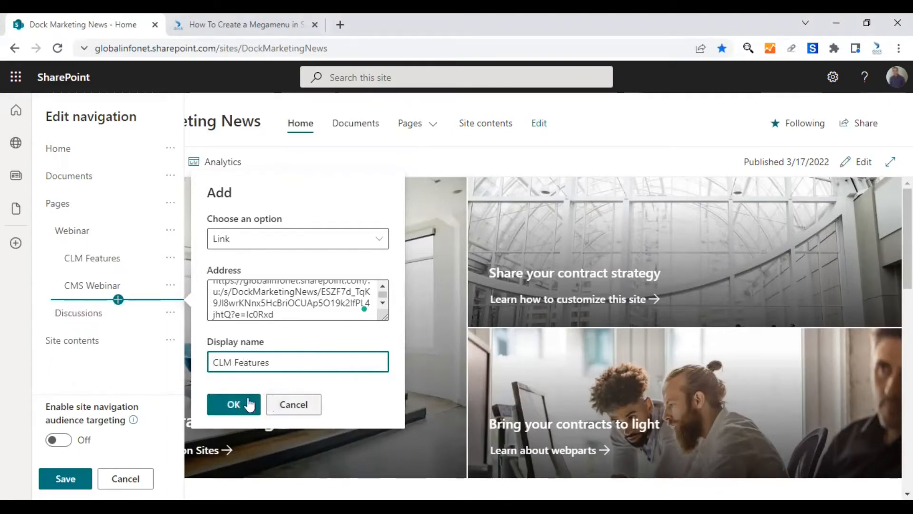
{"action": "left_click", "coordinate": [232, 404]}
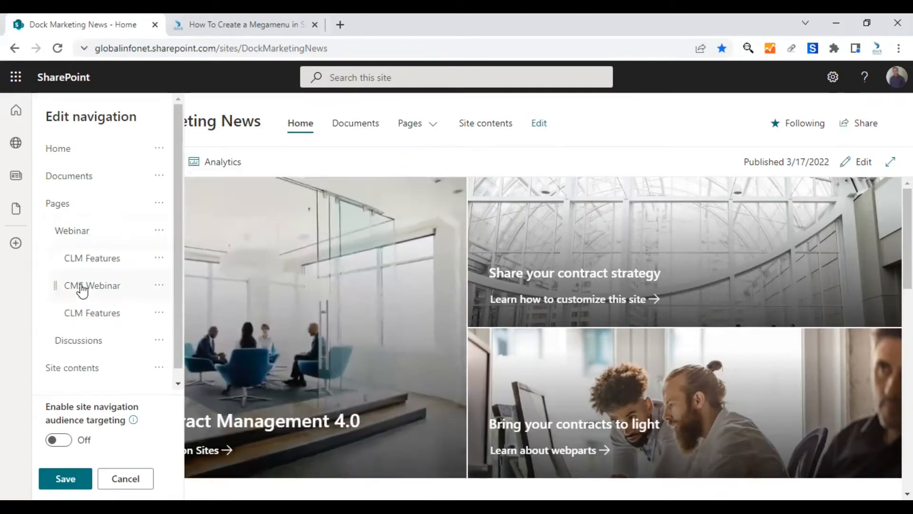
Add an 'Electronic Signature' link after Discussions with the pasted page address.
{"action": "scroll", "coordinate": [82, 289], "scroll_direction": "down", "scroll_amount": 1}
{"action": "mouse_move", "coordinate": [80, 343]}
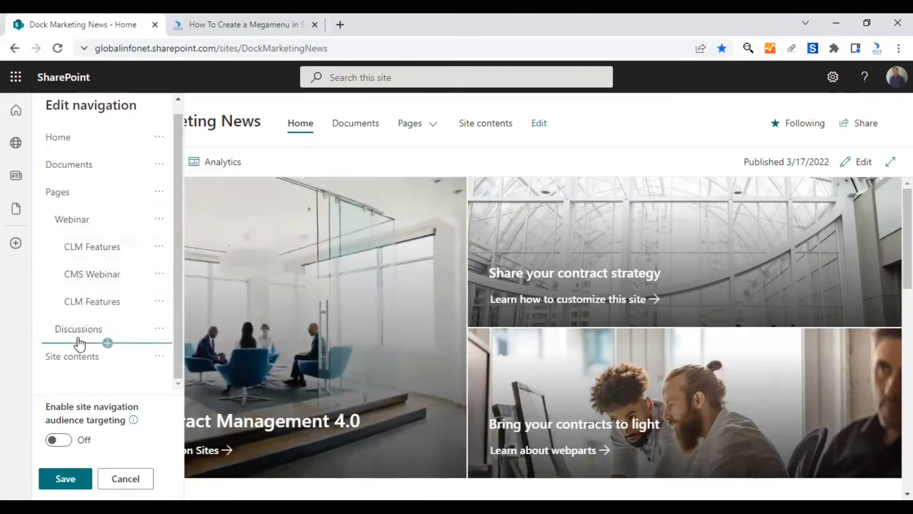
{"action": "left_click", "coordinate": [108, 343]}
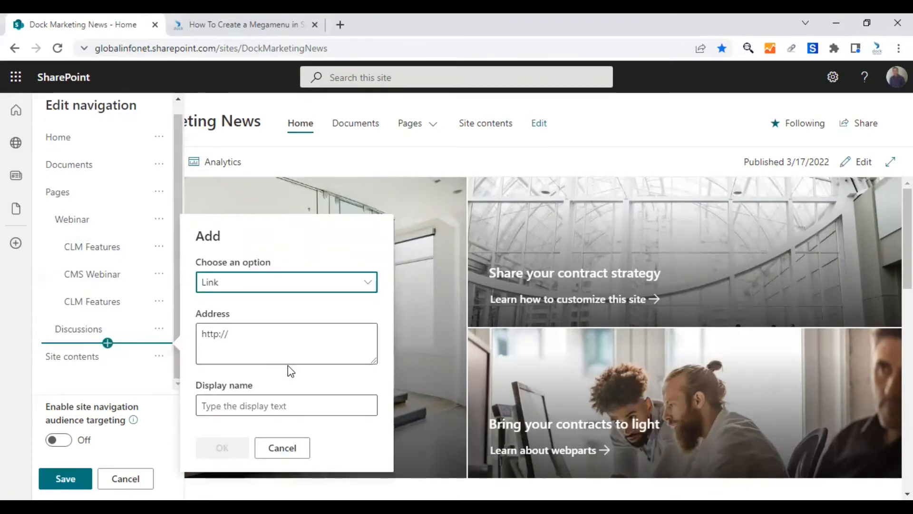
{"action": "key", "text": "alt+Tab"}
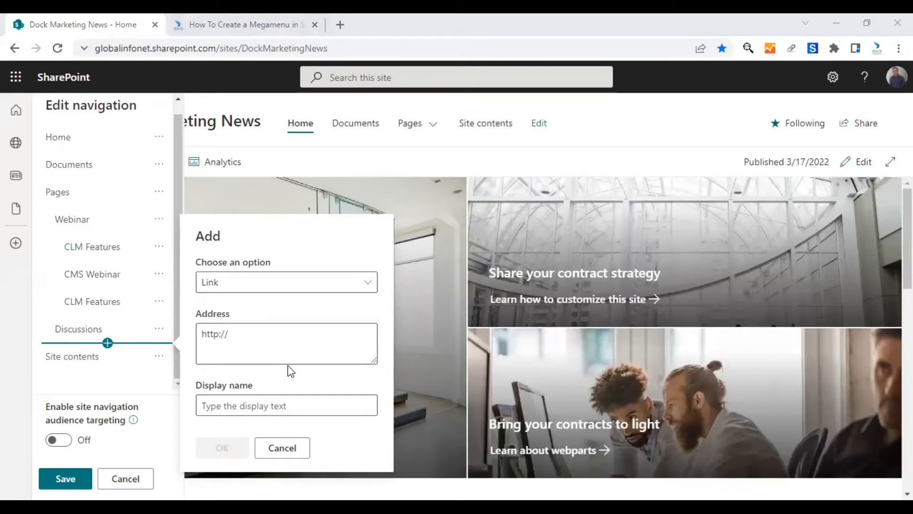
{"action": "left_click", "coordinate": [287, 341]}
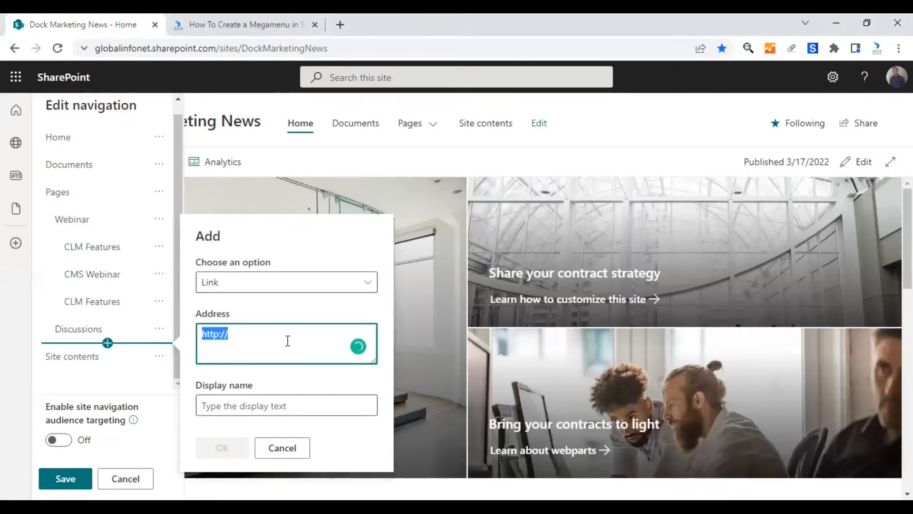
{"action": "key", "text": "ctrl+v"}
{"action": "left_click", "coordinate": [278, 406]}
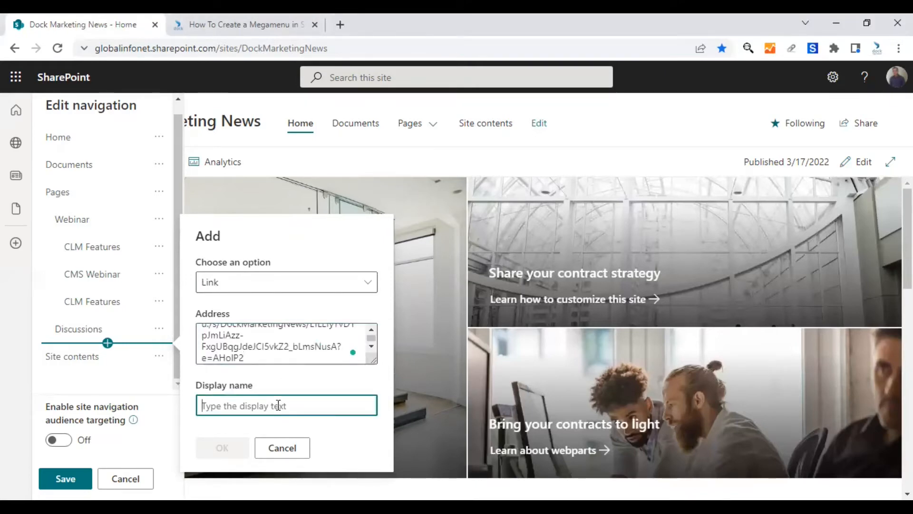
{"action": "type", "text": "Electro"}
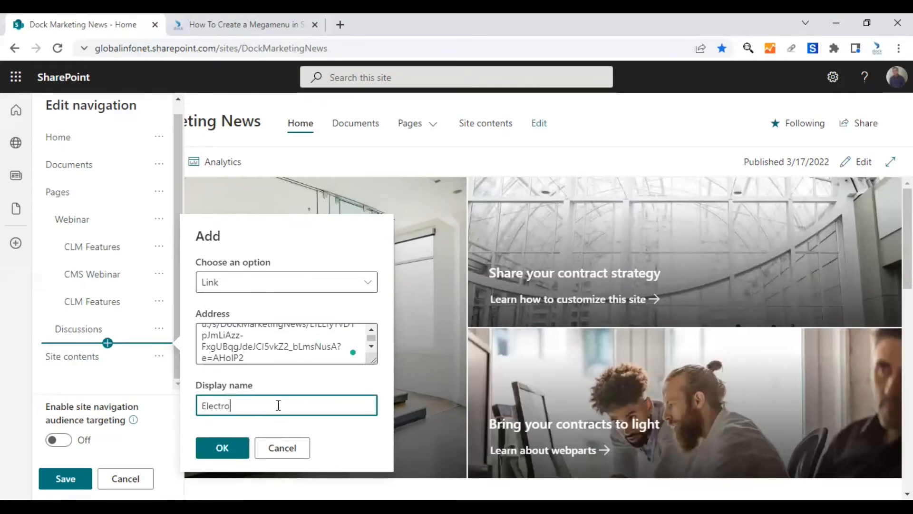
{"action": "type", "text": "nic Signature"}
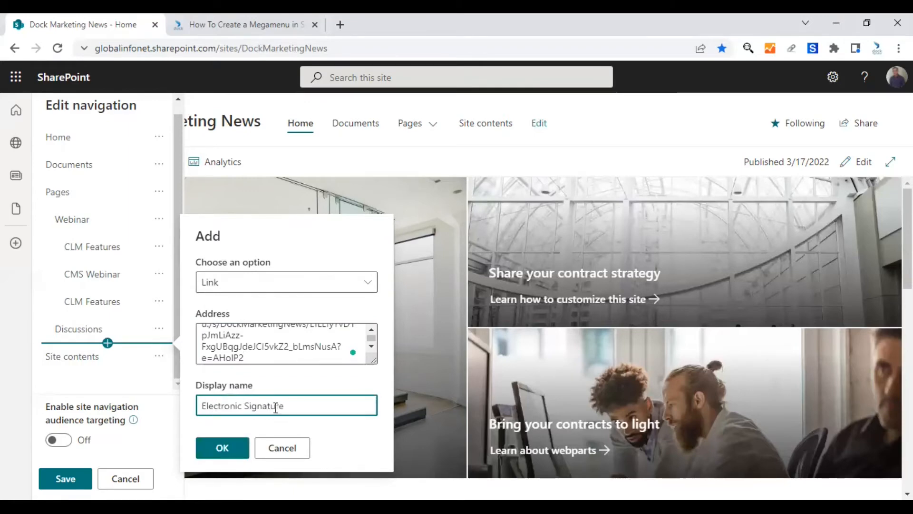
{"action": "left_click", "coordinate": [222, 448]}
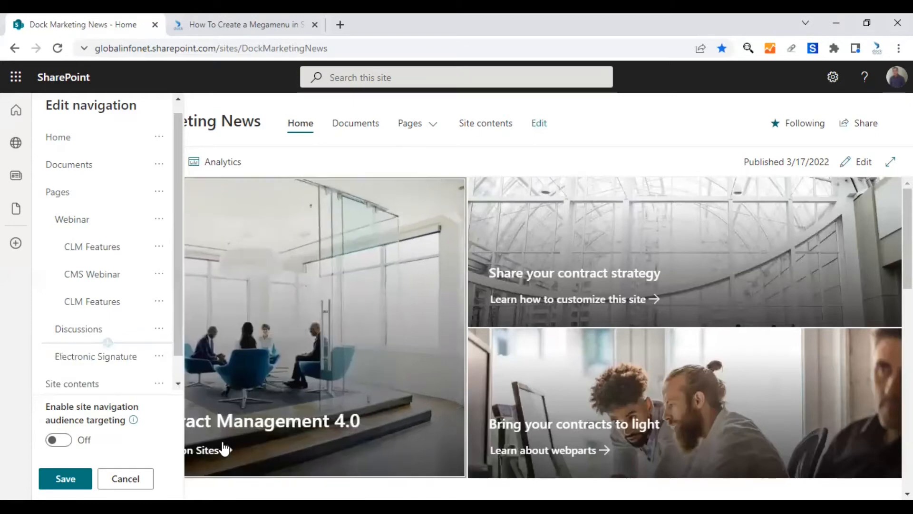
Nest Electronic Signature as a sub link under Discussions.
{"action": "left_click", "coordinate": [159, 361]}
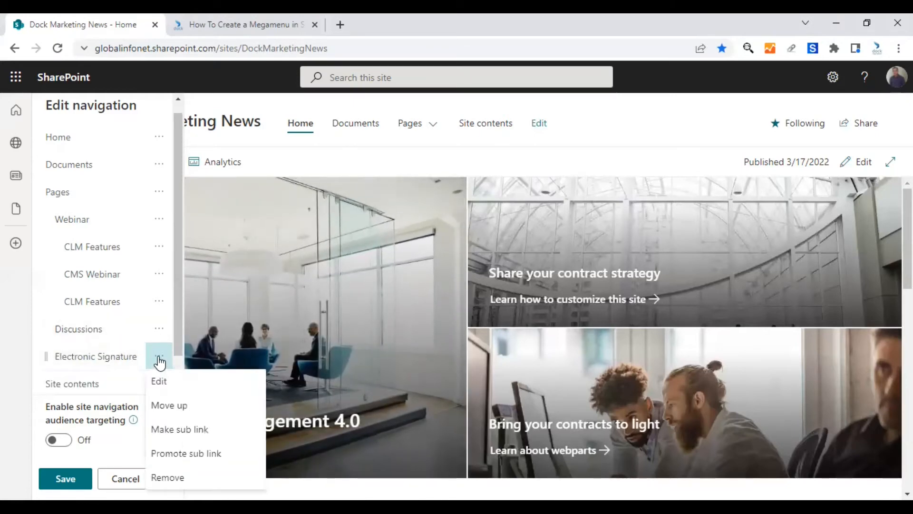
{"action": "left_click", "coordinate": [202, 433]}
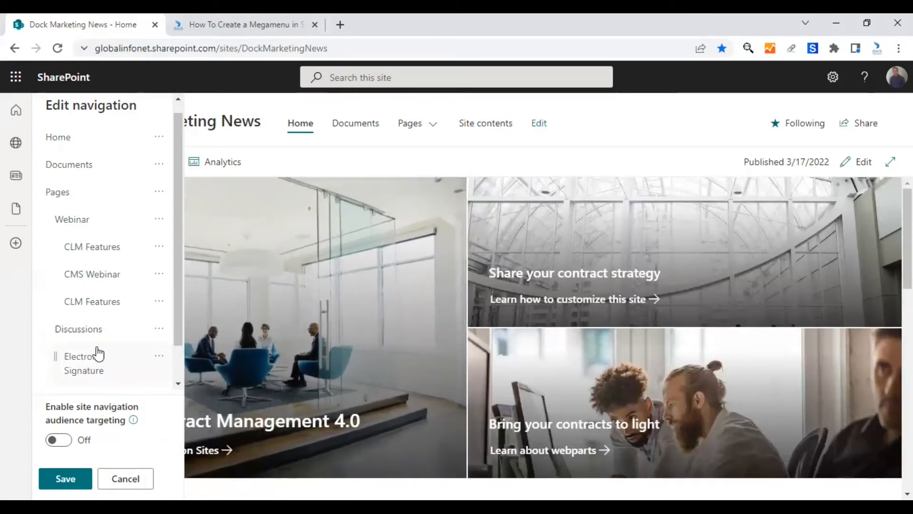
{"action": "scroll", "coordinate": [107, 337], "scroll_direction": "down", "scroll_amount": 1}
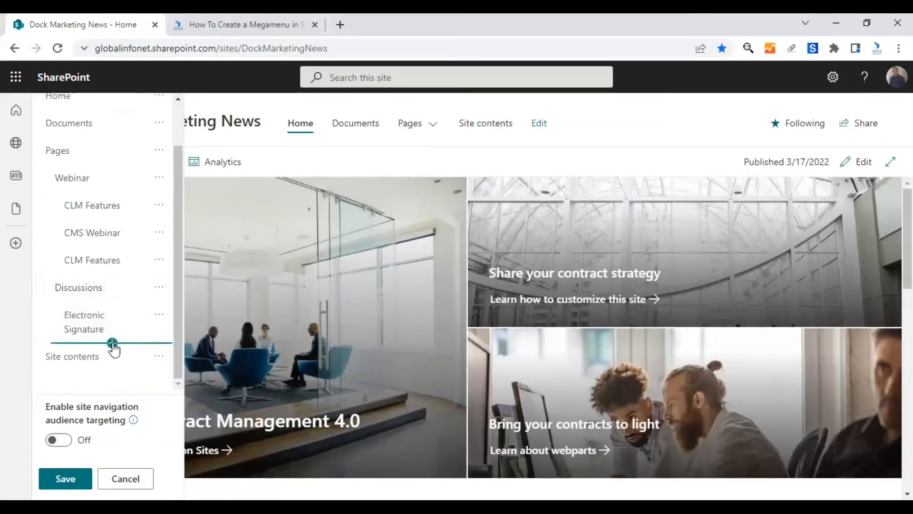
Add a 'Why CMS' link after Electronic Signature with its pasted page address.
{"action": "left_click", "coordinate": [113, 343]}
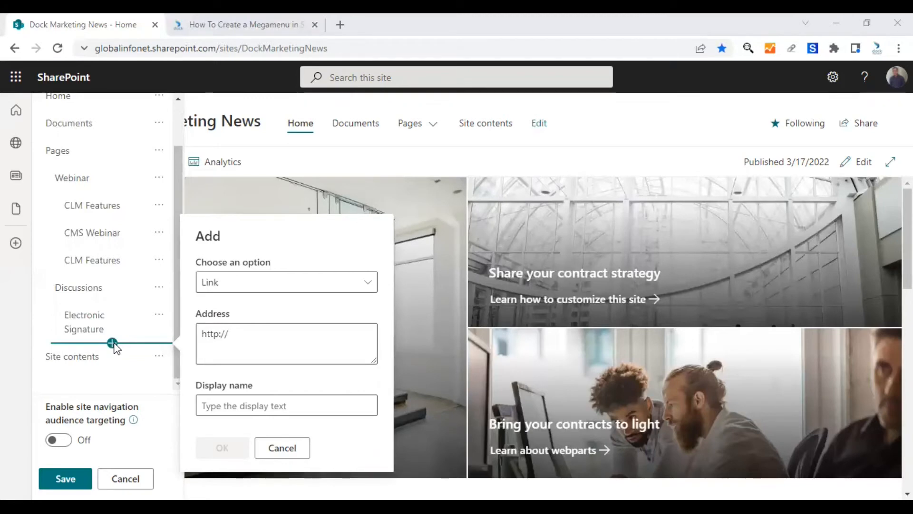
{"action": "left_click", "coordinate": [270, 344]}
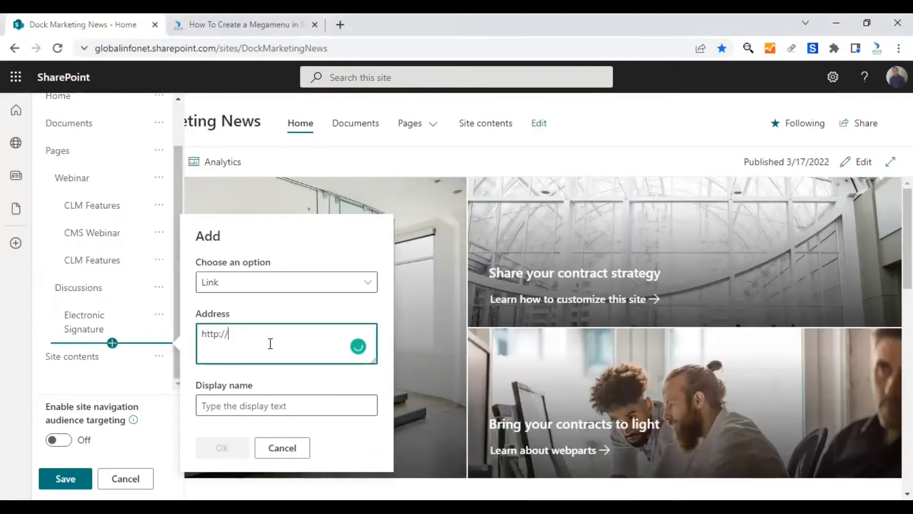
{"action": "key", "text": "ctrl+a"}
{"action": "type", "text": "https://globalinfonet.sharepoint.com/:u:/s/DockMarketingNews/EU8uHNRNiz1Nqjim6Y5wyigBhxlcFO3tgxertGm84nDsIA?e=faiKgK"}
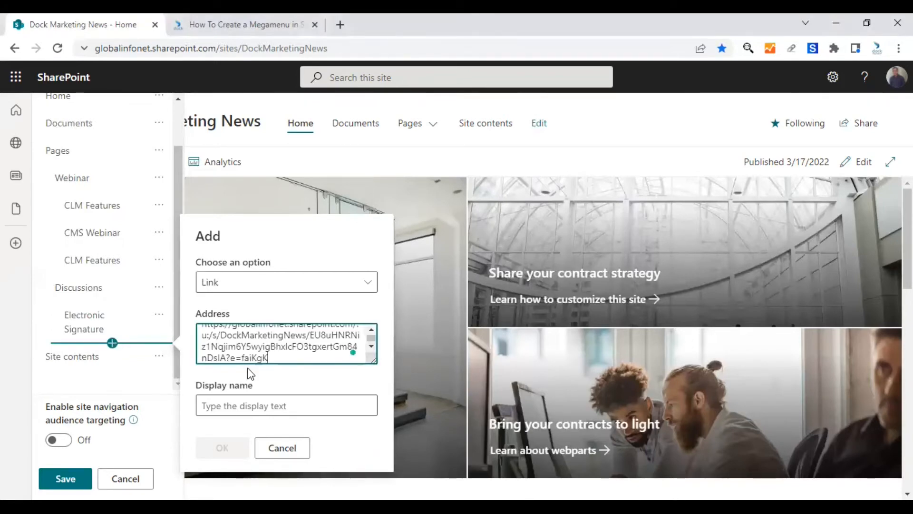
{"action": "left_click", "coordinate": [238, 406]}
{"action": "type", "text": "Wht6"}
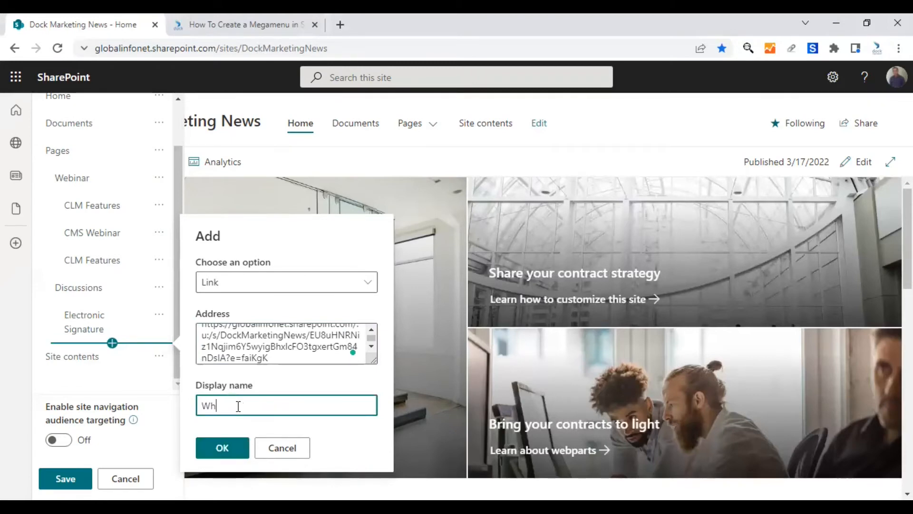
{"action": "left_click", "coordinate": [220, 449]}
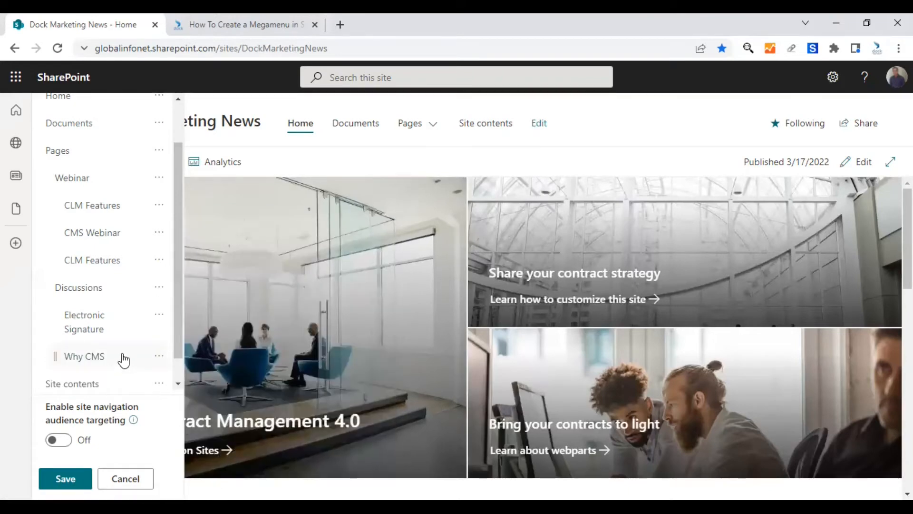
Add a 'Report Generation' link below Why CMS with its pasted page address.
{"action": "left_click", "coordinate": [112, 371]}
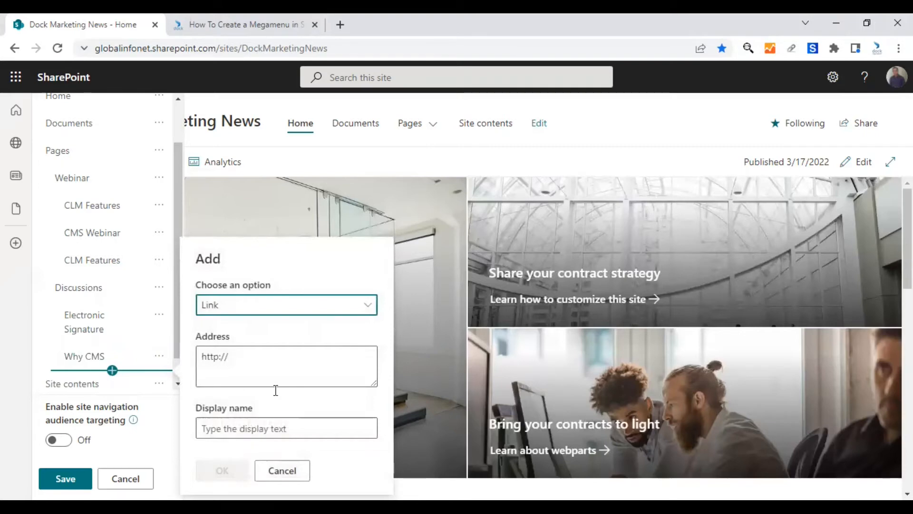
{"action": "key", "text": "alt+Tab"}
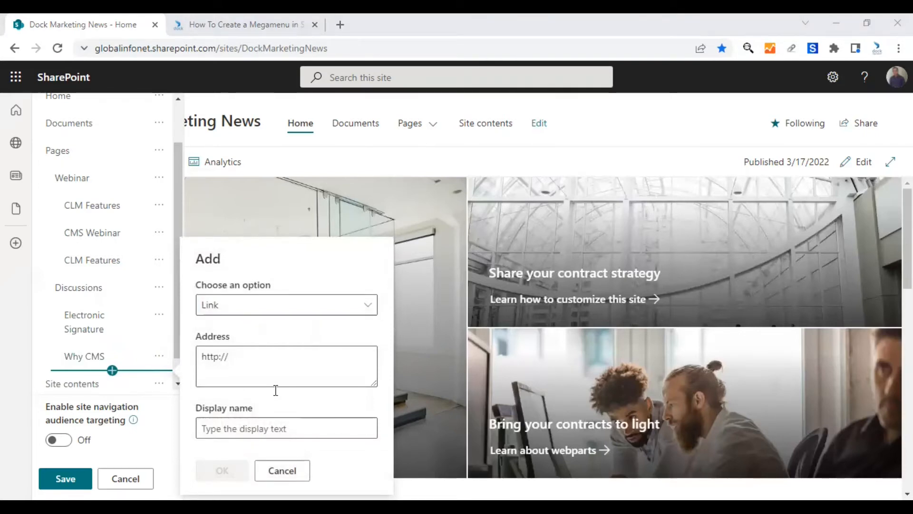
{"action": "triple_click", "coordinate": [253, 364]}
{"action": "key", "text": "BackSpace"}
{"action": "type", "text": "https://globalinfonet.sharepoint.com/:u:/s/DockMarketingNews/EVII69bfPV1CvfpPVv1Qh-I4BEeO86Tz5Q0cXLWg4s8mirw?e=paBTnn"}
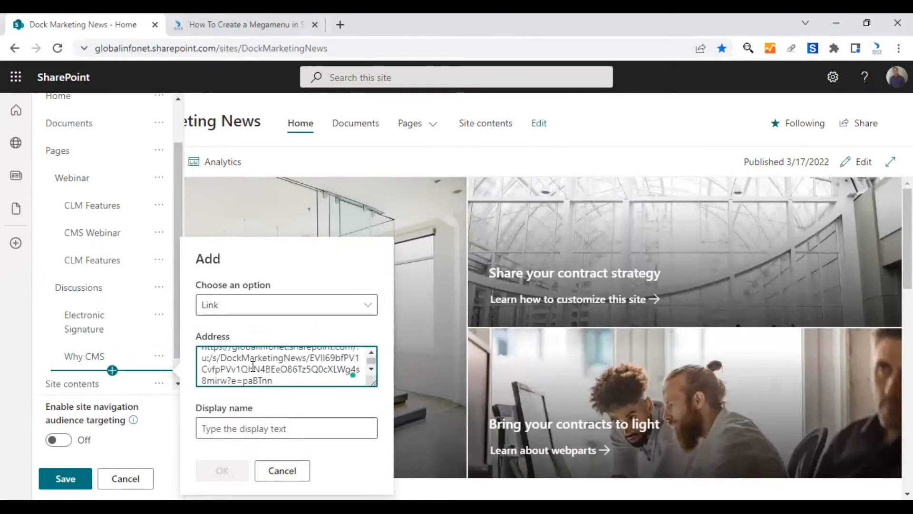
{"action": "left_click", "coordinate": [262, 427]}
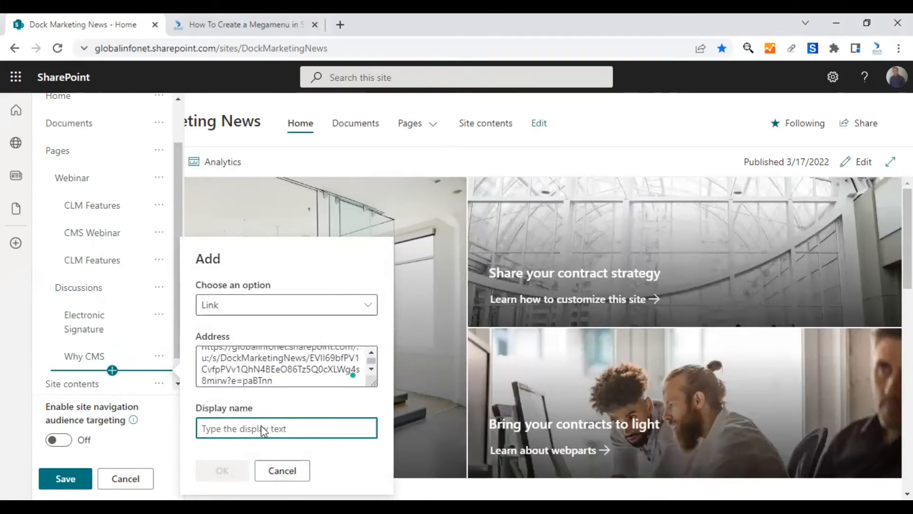
{"action": "type", "text": "Re"}
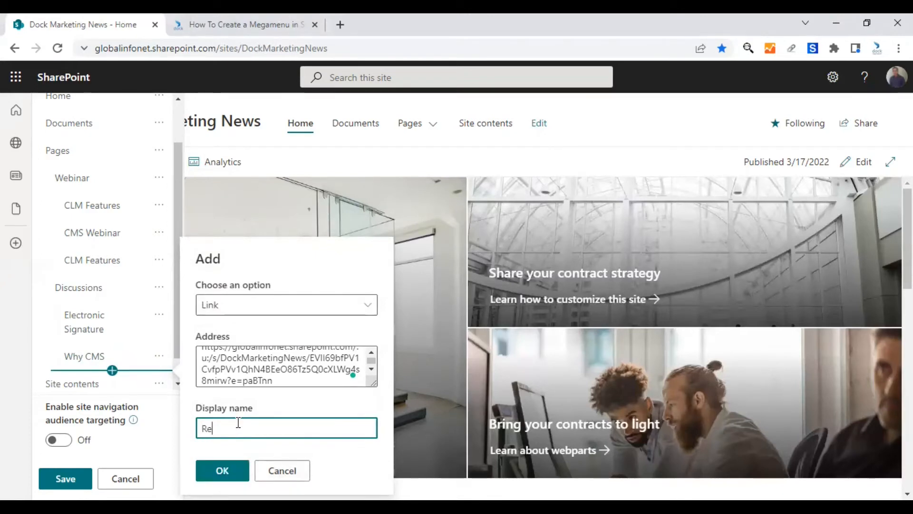
{"action": "type", "text": "port Genera"}
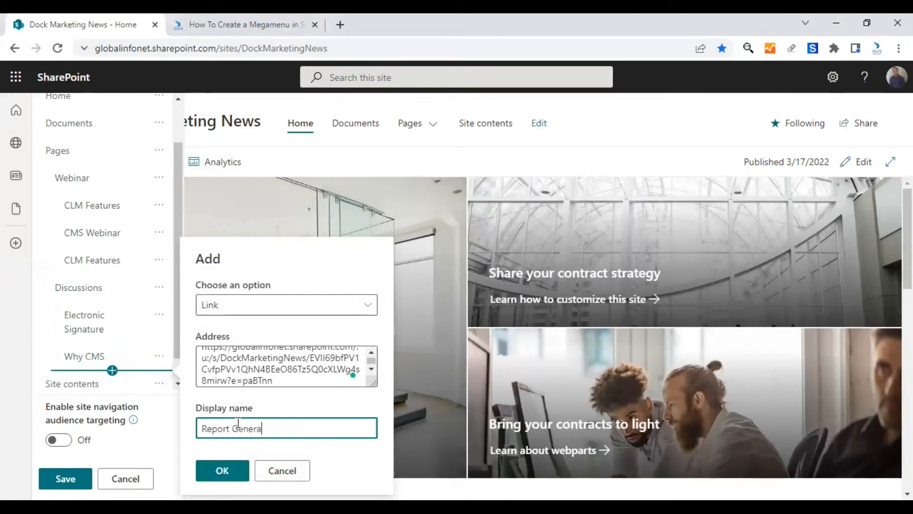
{"action": "type", "text": "tion"}
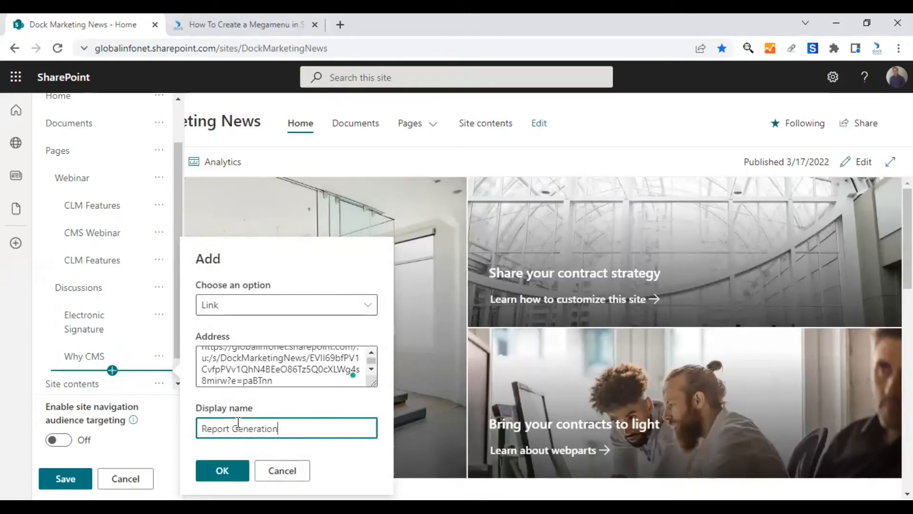
{"action": "left_click", "coordinate": [222, 471]}
Review the Discussions sub links in the navigation editor, leaving Electronic Signature's options unchanged.
{"action": "scroll", "coordinate": [115, 315], "scroll_direction": "down", "scroll_amount": 1}
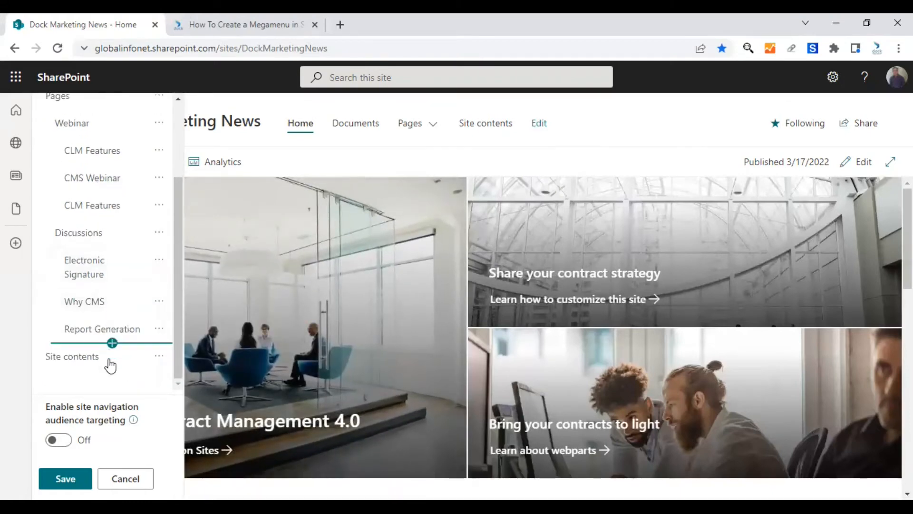
{"action": "scroll", "coordinate": [112, 293], "scroll_direction": "up", "scroll_amount": 3}
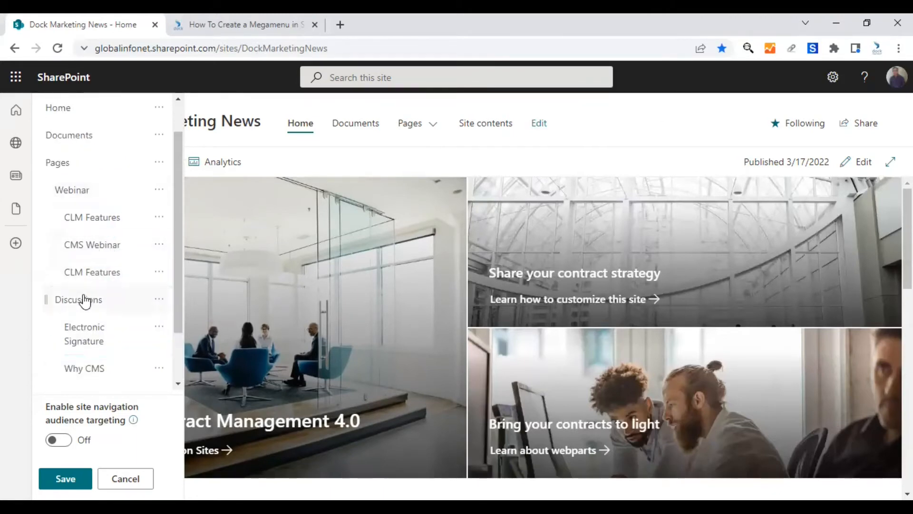
{"action": "scroll", "coordinate": [108, 274], "scroll_direction": "down", "scroll_amount": 2}
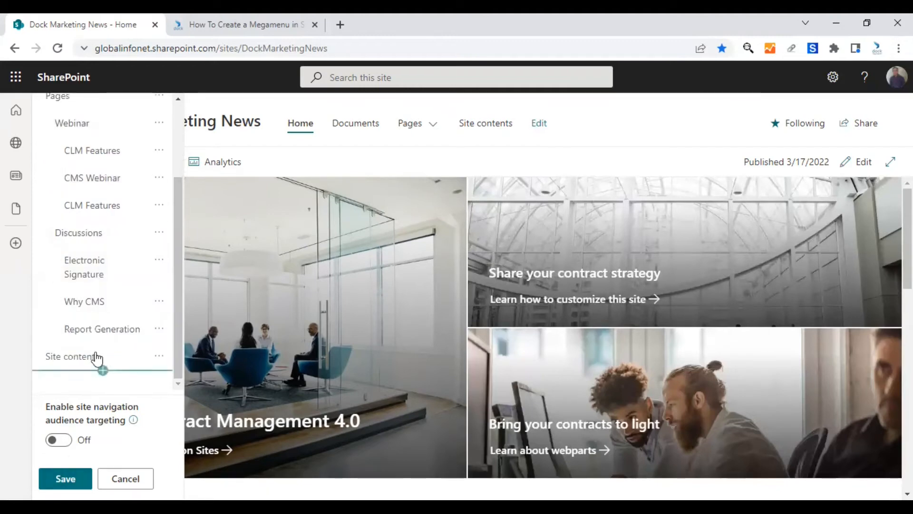
{"action": "scroll", "coordinate": [139, 296], "scroll_direction": "up", "scroll_amount": 2}
{"action": "scroll", "coordinate": [140, 298], "scroll_direction": "down", "scroll_amount": 2}
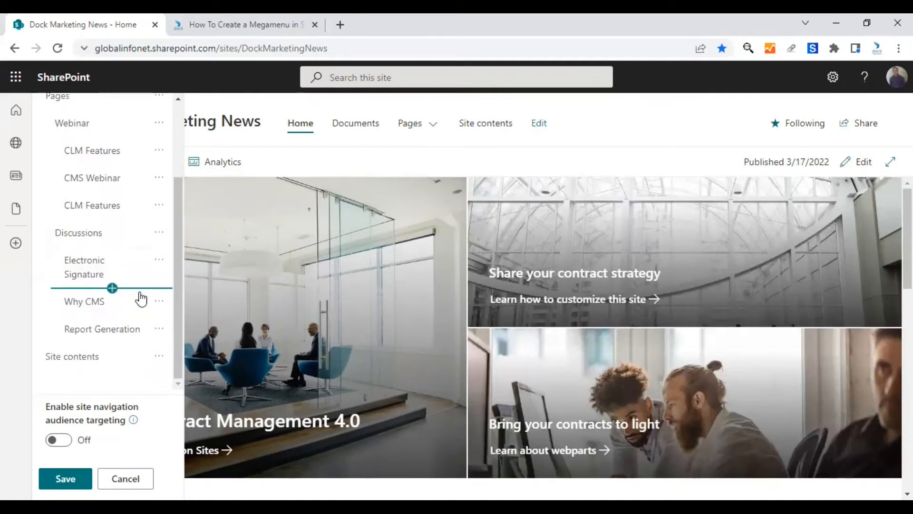
{"action": "left_click", "coordinate": [159, 261]}
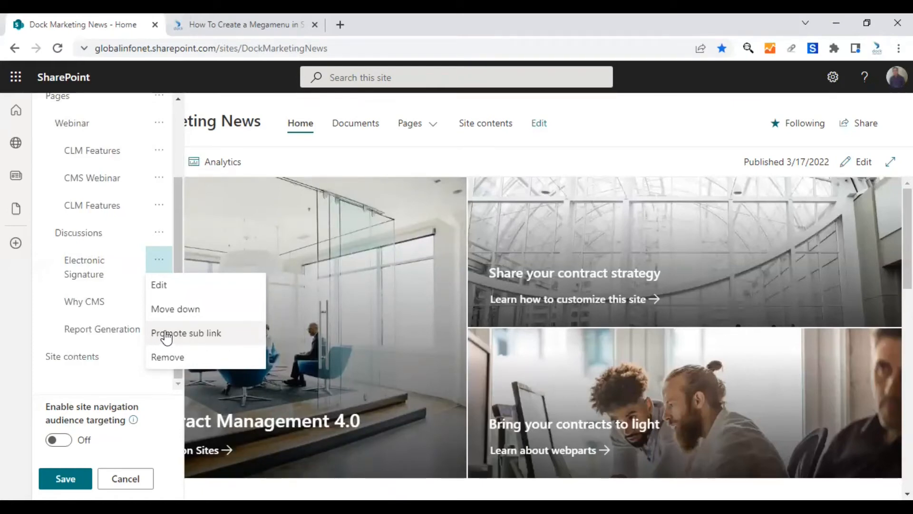
{"action": "left_click", "coordinate": [162, 261]}
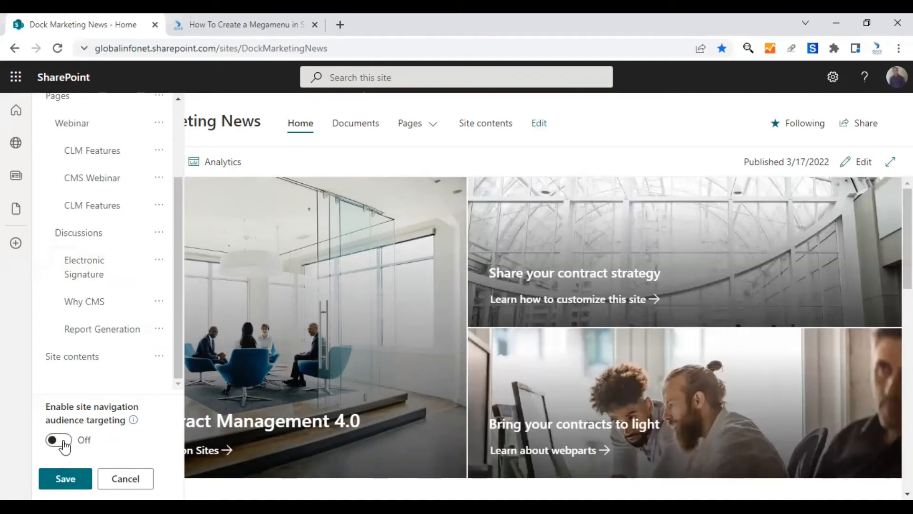
Save the navigation and verify Pages shows Webinar and Discussions, each with three nested links.
{"action": "left_click", "coordinate": [65, 479]}
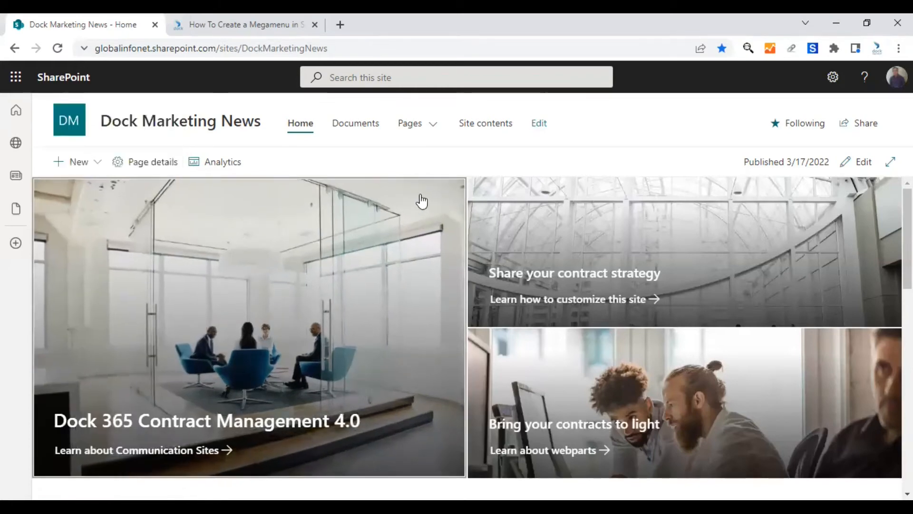
{"action": "left_click", "coordinate": [432, 124]}
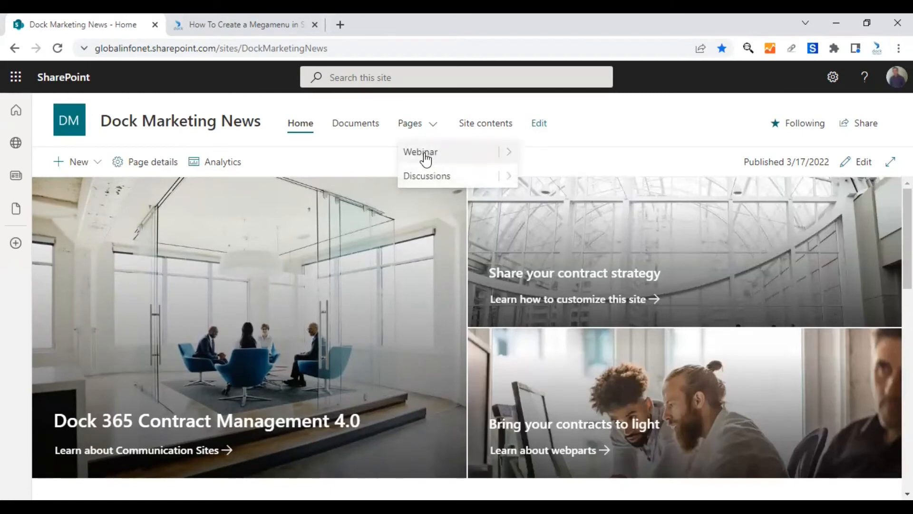
{"action": "left_click", "coordinate": [507, 155]}
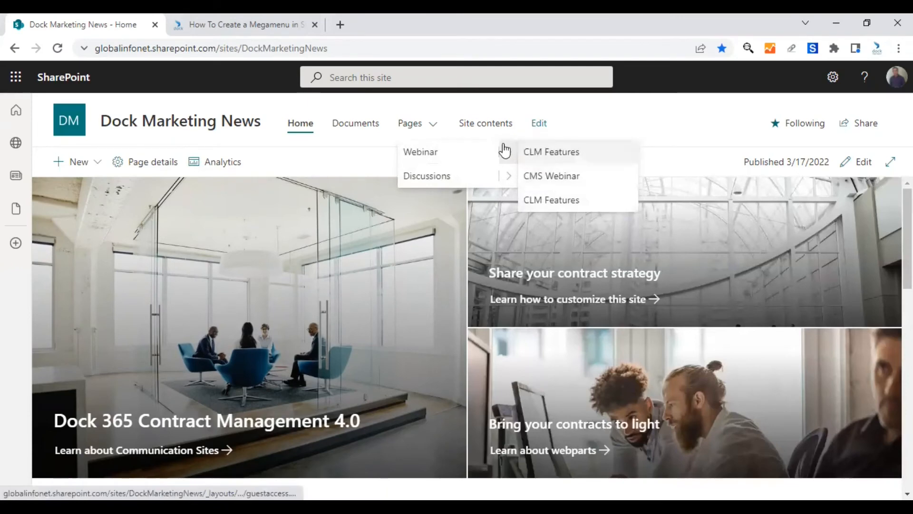
{"action": "left_click", "coordinate": [507, 179]}
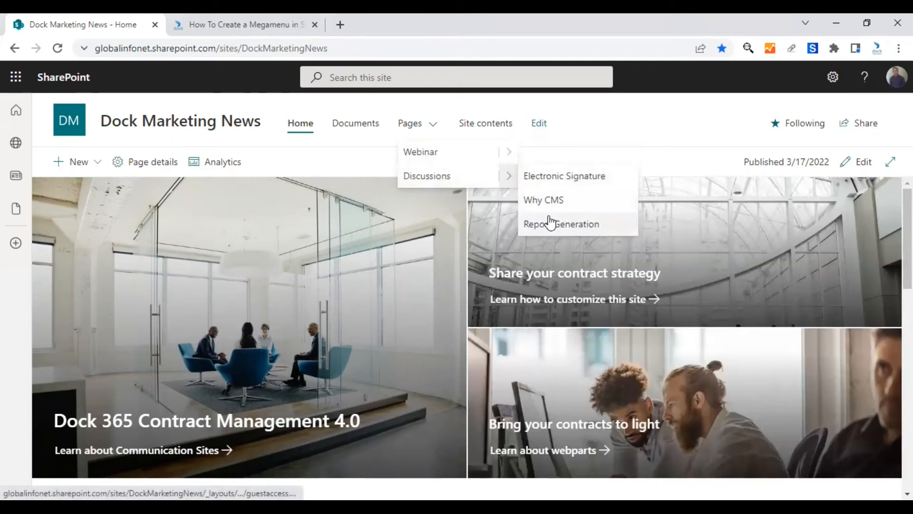
{"action": "left_click", "coordinate": [578, 140]}
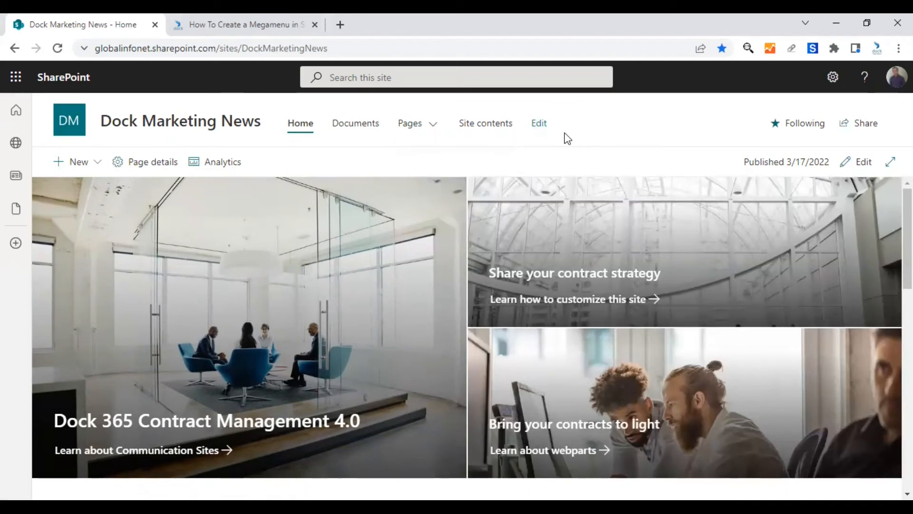
{"action": "left_click", "coordinate": [433, 126]}
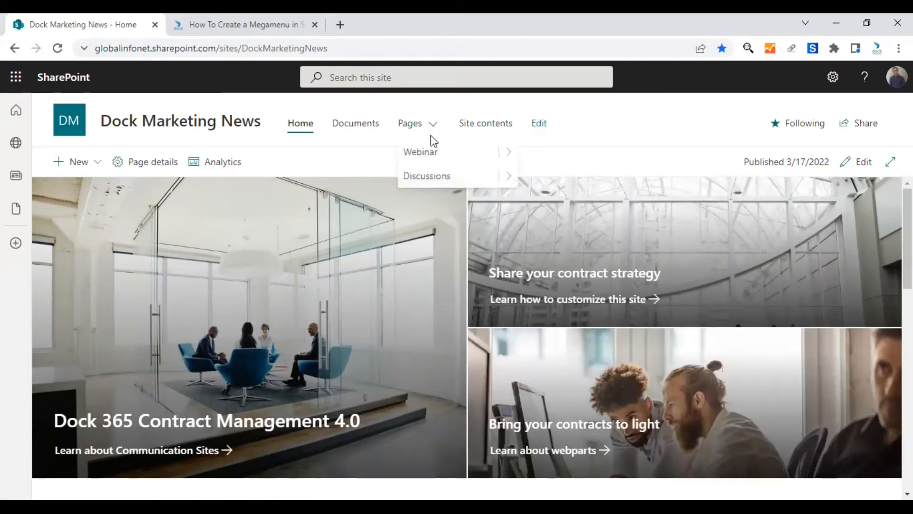
{"action": "mouse_move", "coordinate": [507, 157]}
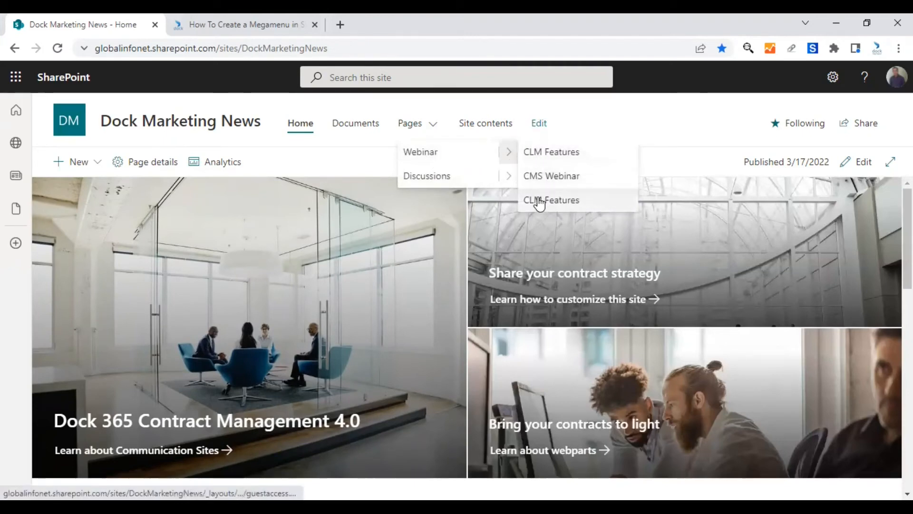
{"action": "mouse_move", "coordinate": [510, 180]}
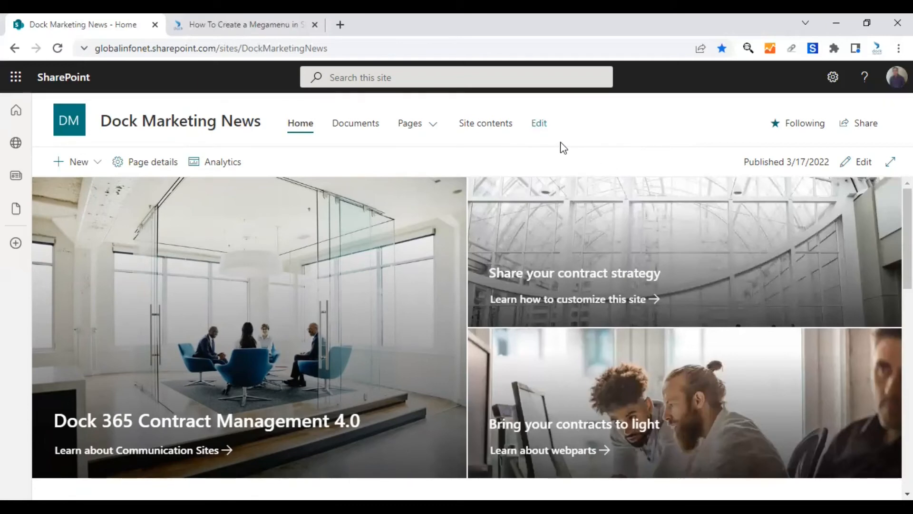
In Change the look > Navigation, switch Menu style from cascading to Mega menu and save.
{"action": "left_click", "coordinate": [835, 79]}
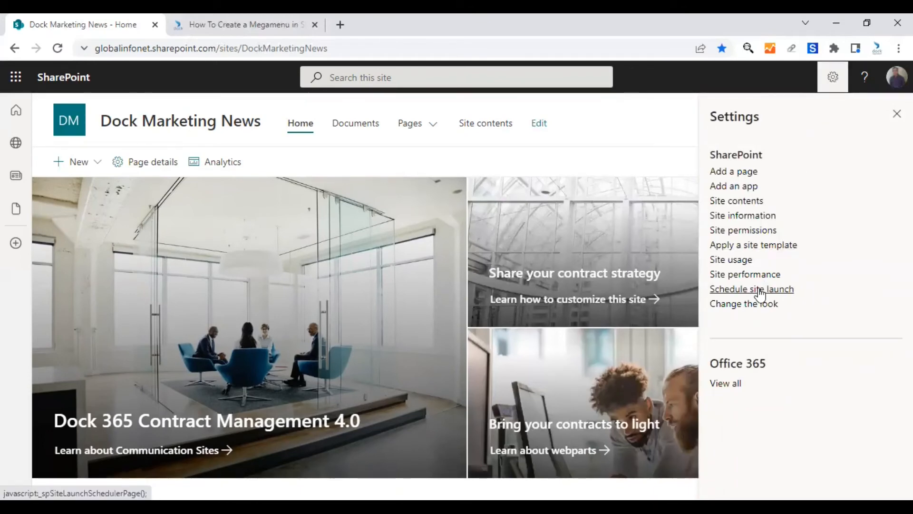
{"action": "left_click", "coordinate": [733, 304]}
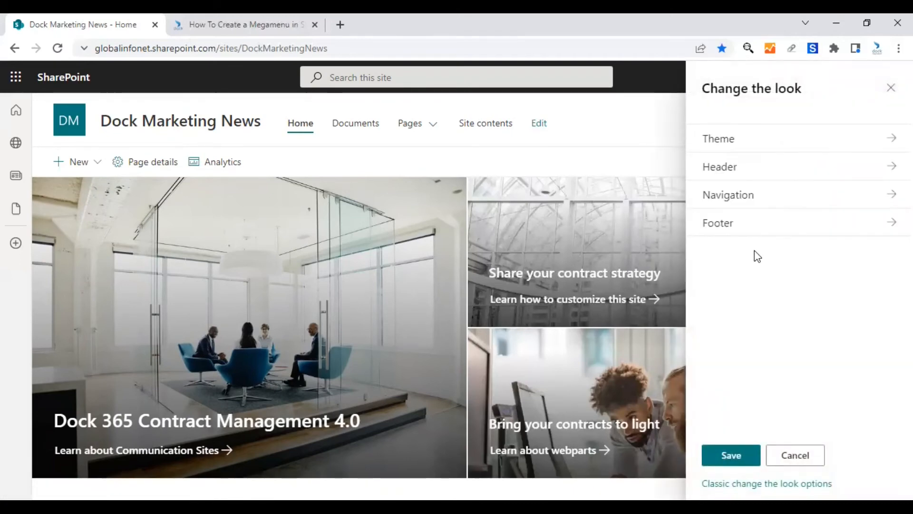
{"action": "left_click", "coordinate": [748, 198]}
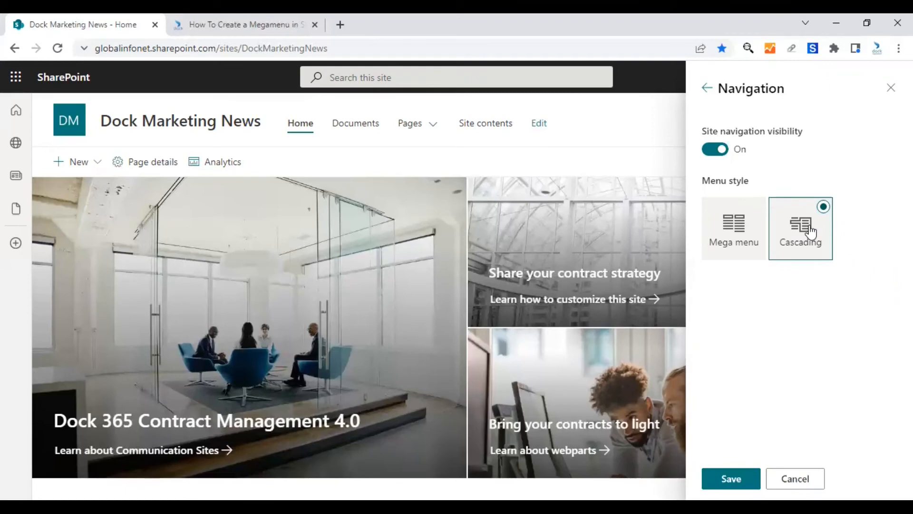
{"action": "left_click", "coordinate": [756, 211]}
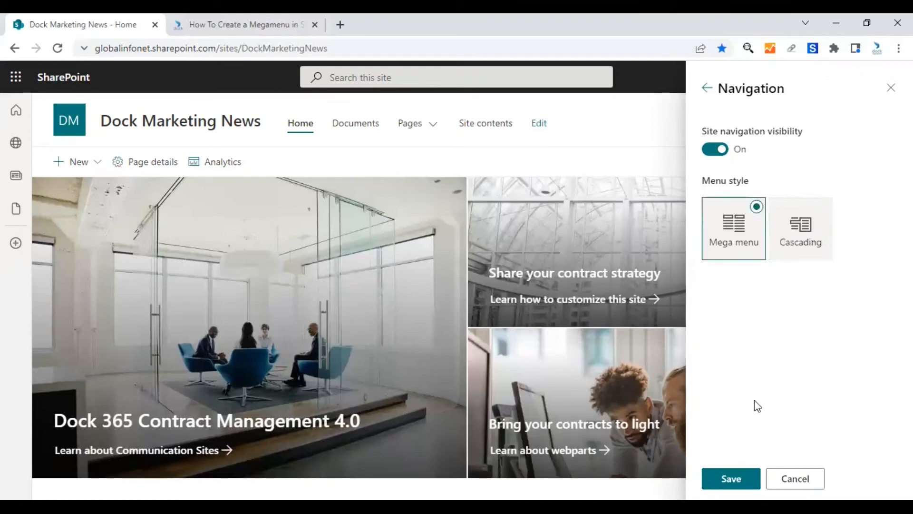
{"action": "left_click", "coordinate": [728, 478]}
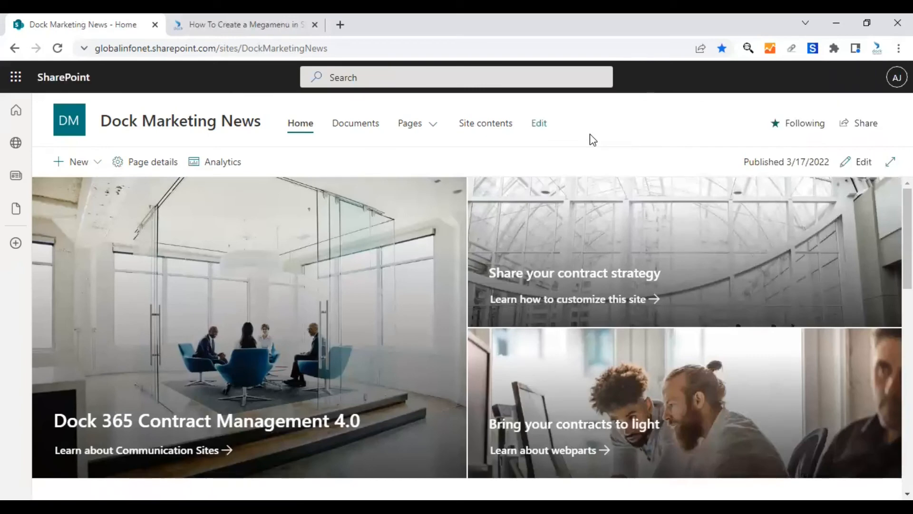
{"action": "left_click", "coordinate": [432, 125]}
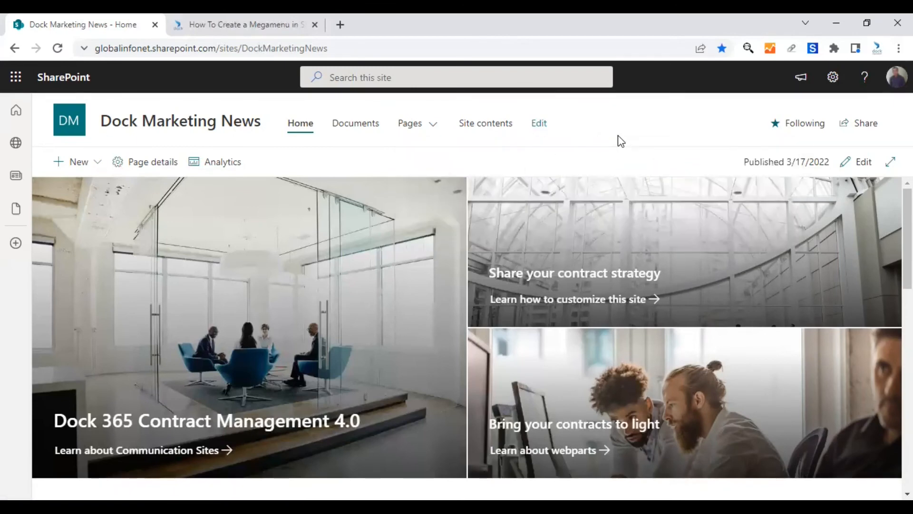
Apply and save the Dark Blue theme from Change the look, then close the Settings panel.
{"action": "mouse_move", "coordinate": [440, 123]}
{"action": "left_click", "coordinate": [833, 78]}
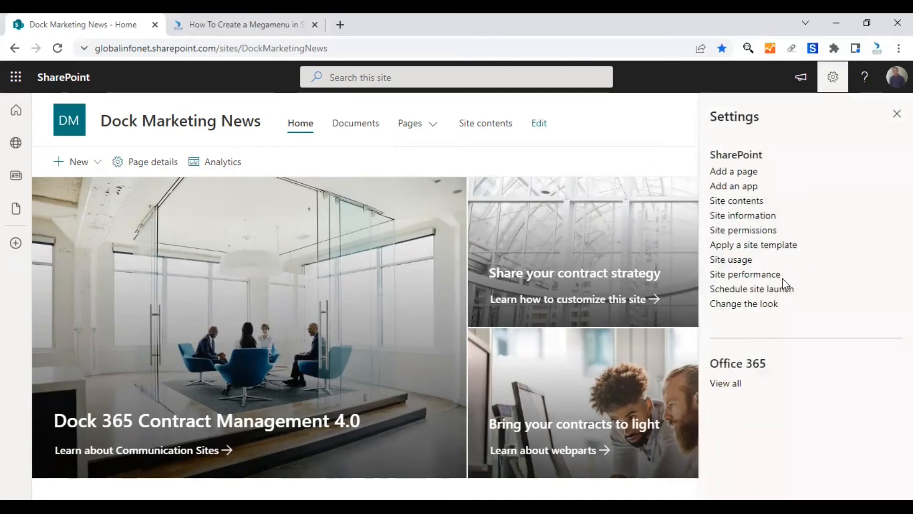
{"action": "left_click", "coordinate": [747, 303]}
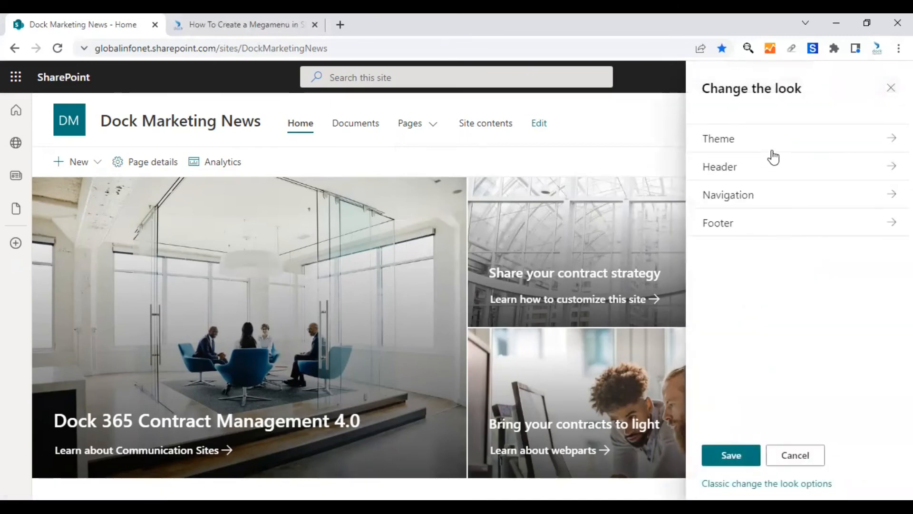
{"action": "left_click", "coordinate": [764, 138]}
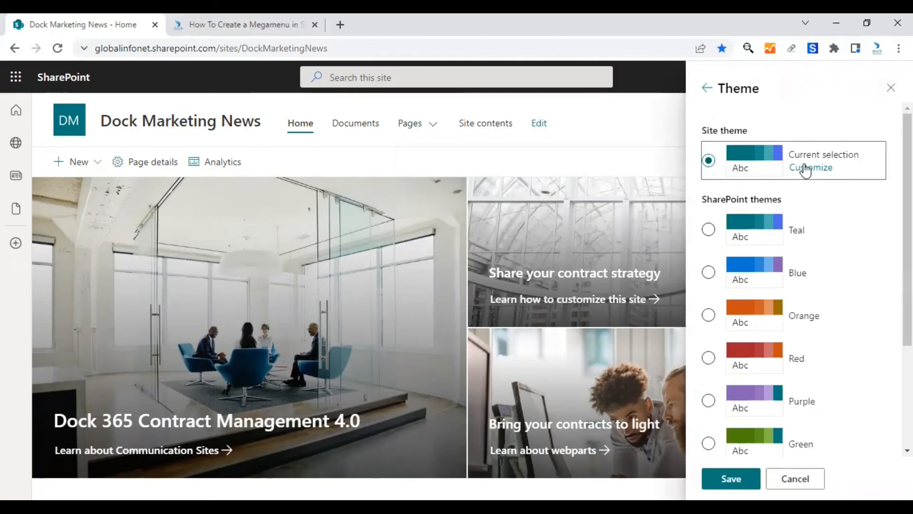
{"action": "scroll", "coordinate": [824, 279], "scroll_direction": "down", "scroll_amount": 3}
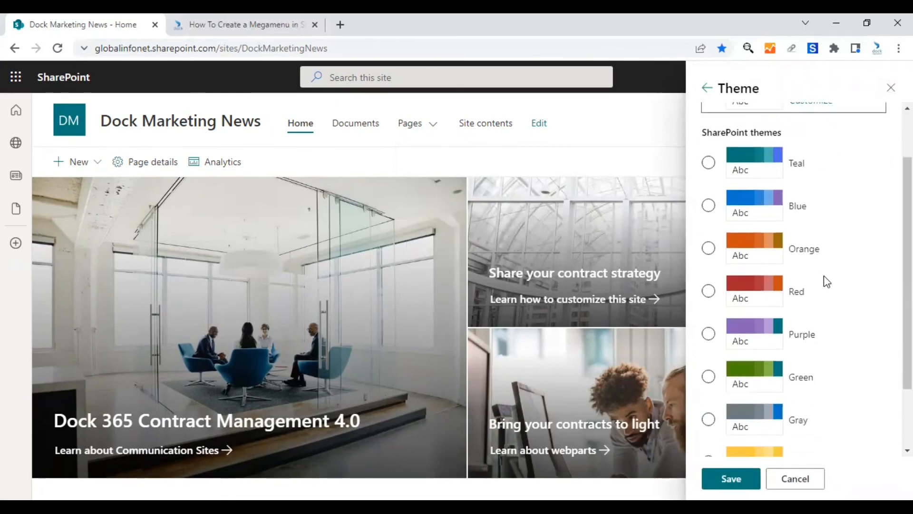
{"action": "left_click", "coordinate": [795, 377]}
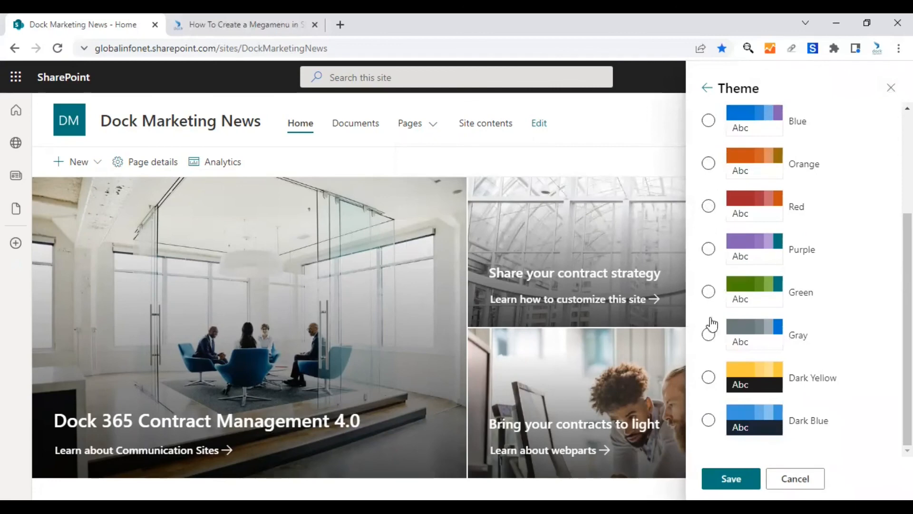
{"action": "left_click", "coordinate": [708, 421]}
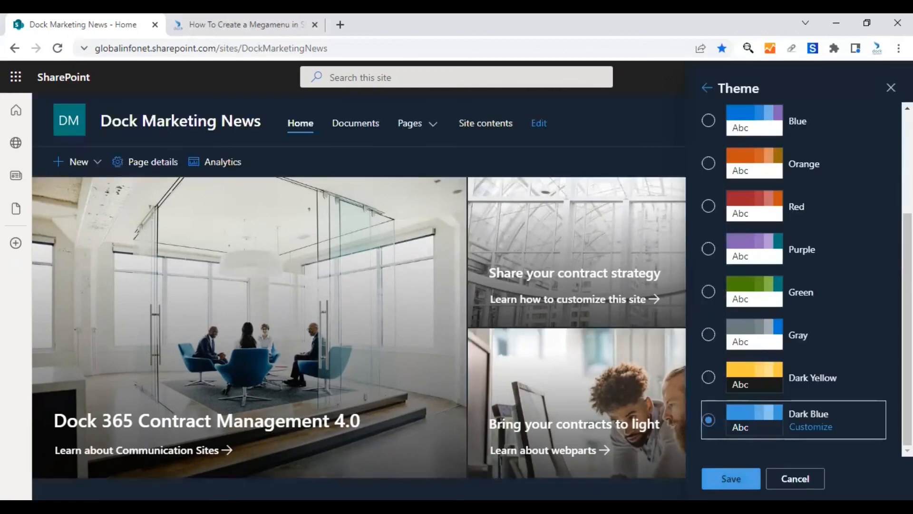
{"action": "left_click", "coordinate": [724, 479]}
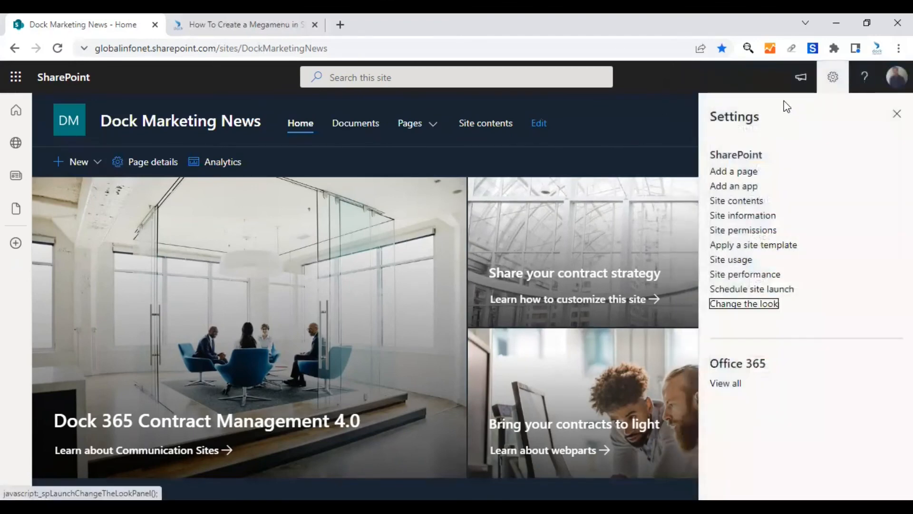
{"action": "left_click", "coordinate": [896, 113]}
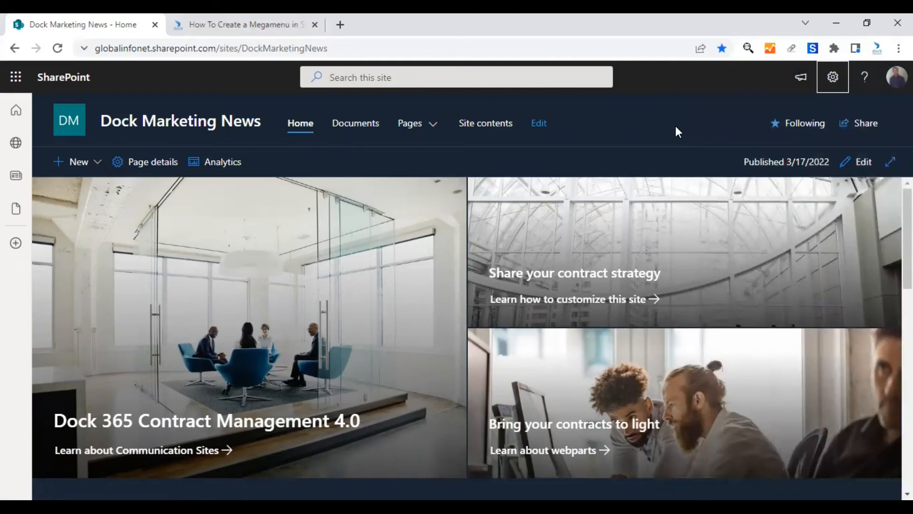
{"action": "left_click", "coordinate": [430, 125]}
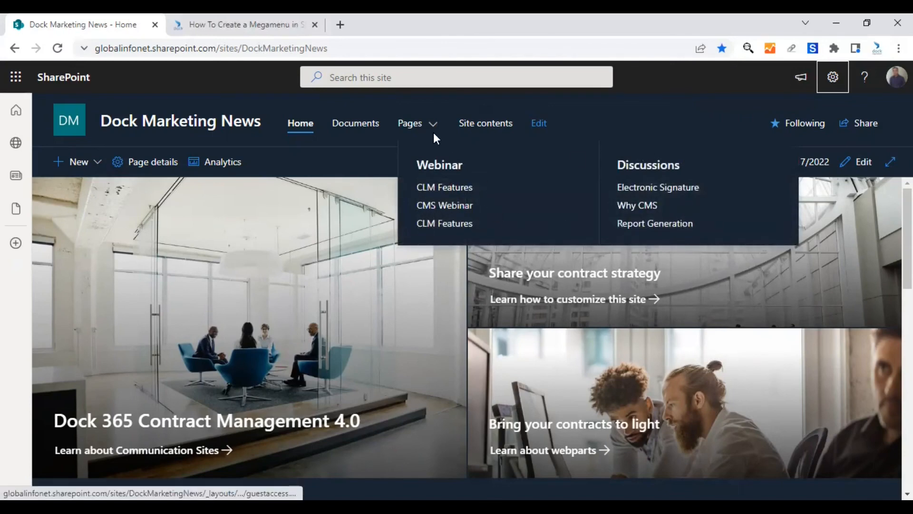
{"action": "left_click", "coordinate": [702, 97]}
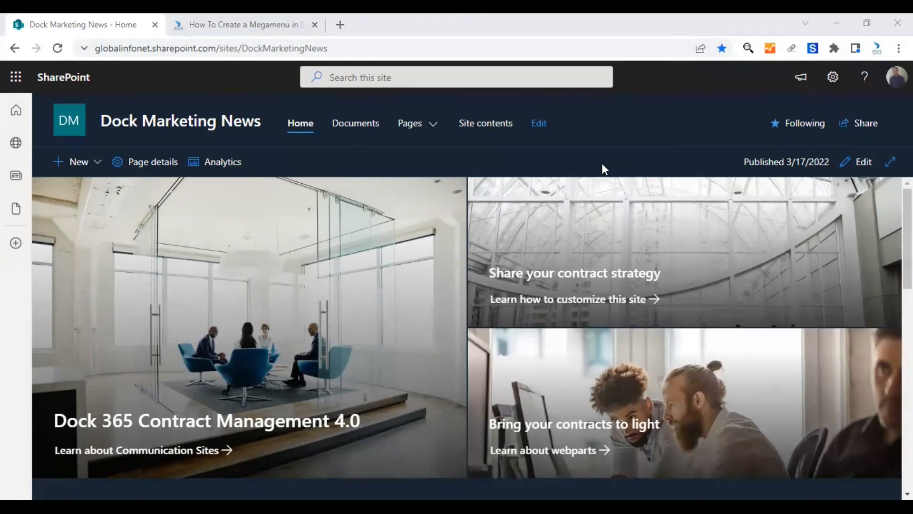
{"action": "left_click", "coordinate": [643, 120]}
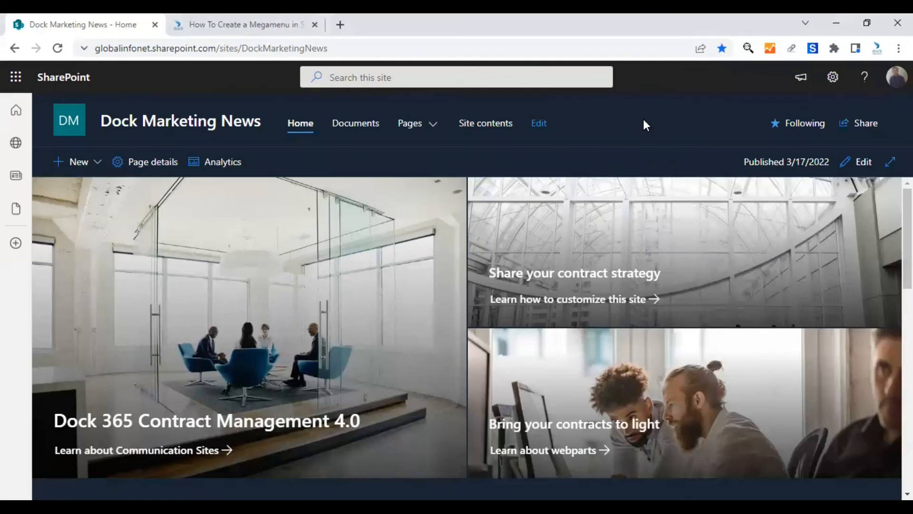